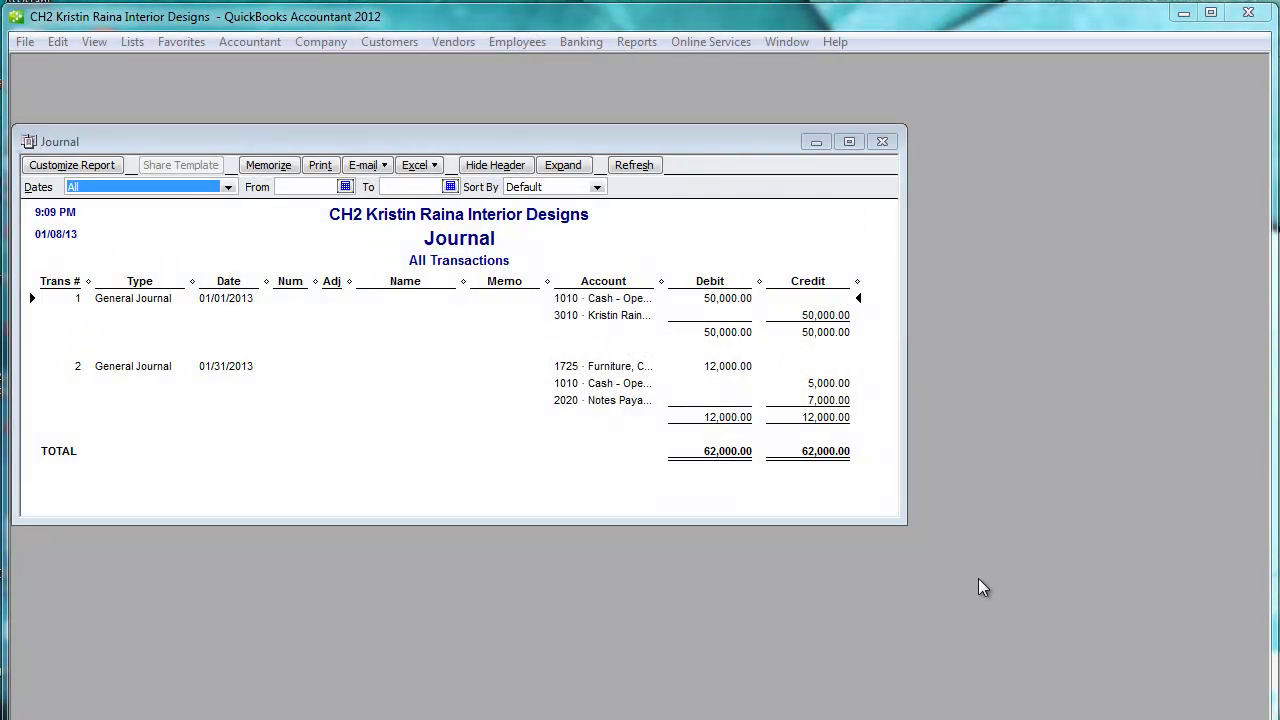
- Close the Journal report window, declining to memorize it
{"action": "left_click", "coordinate": [883, 143]}
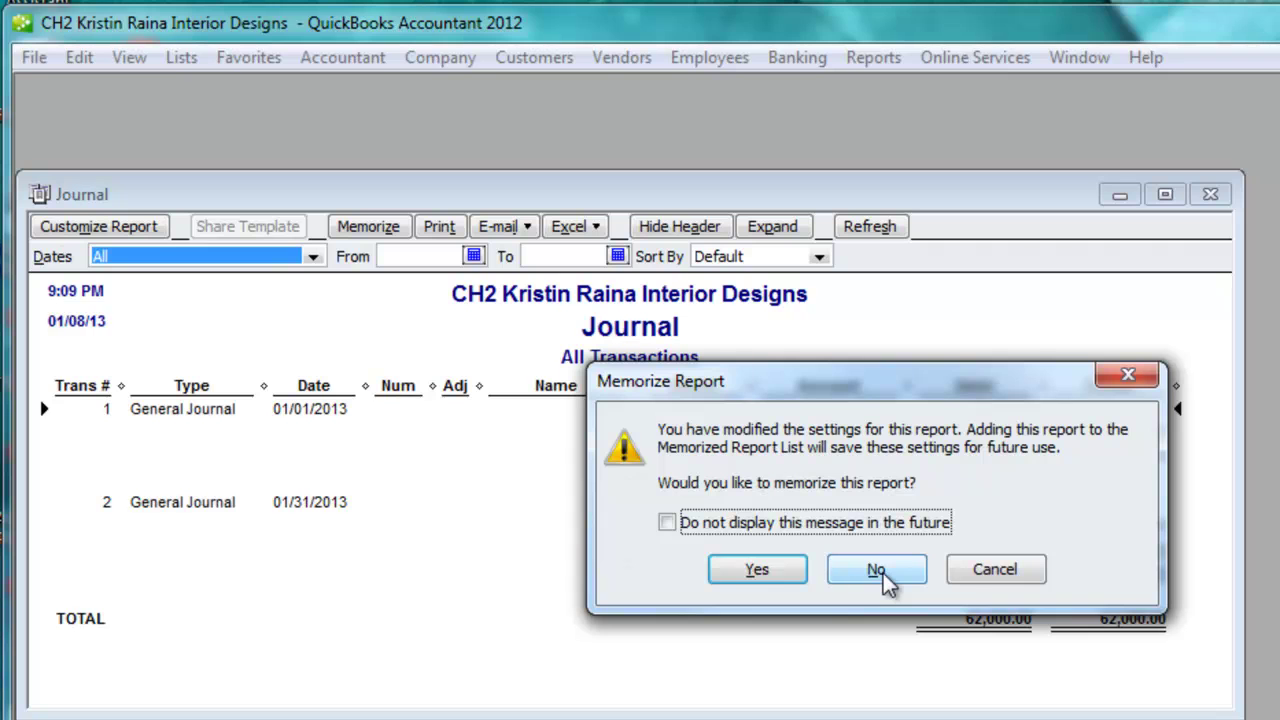
{"action": "left_click", "coordinate": [885, 578]}
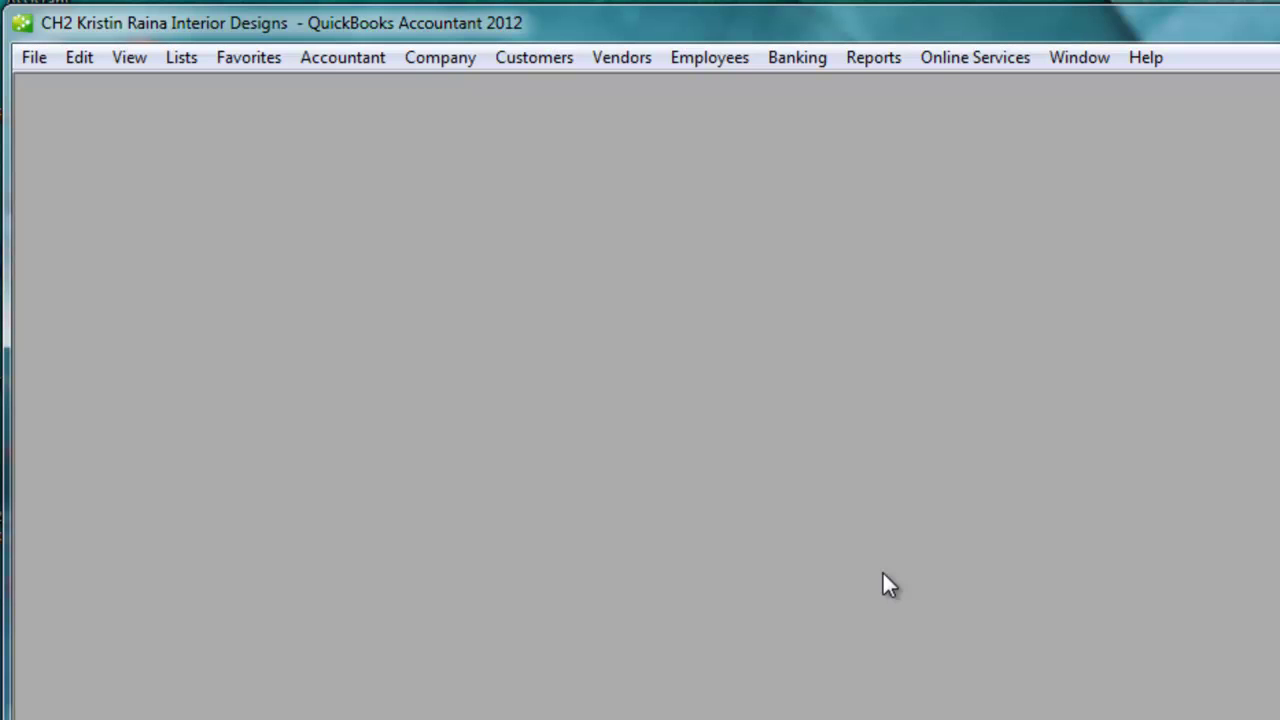
- Open the Journal report from Accountant & Taxes and set its Dates to All
{"action": "left_click", "coordinate": [873, 57]}
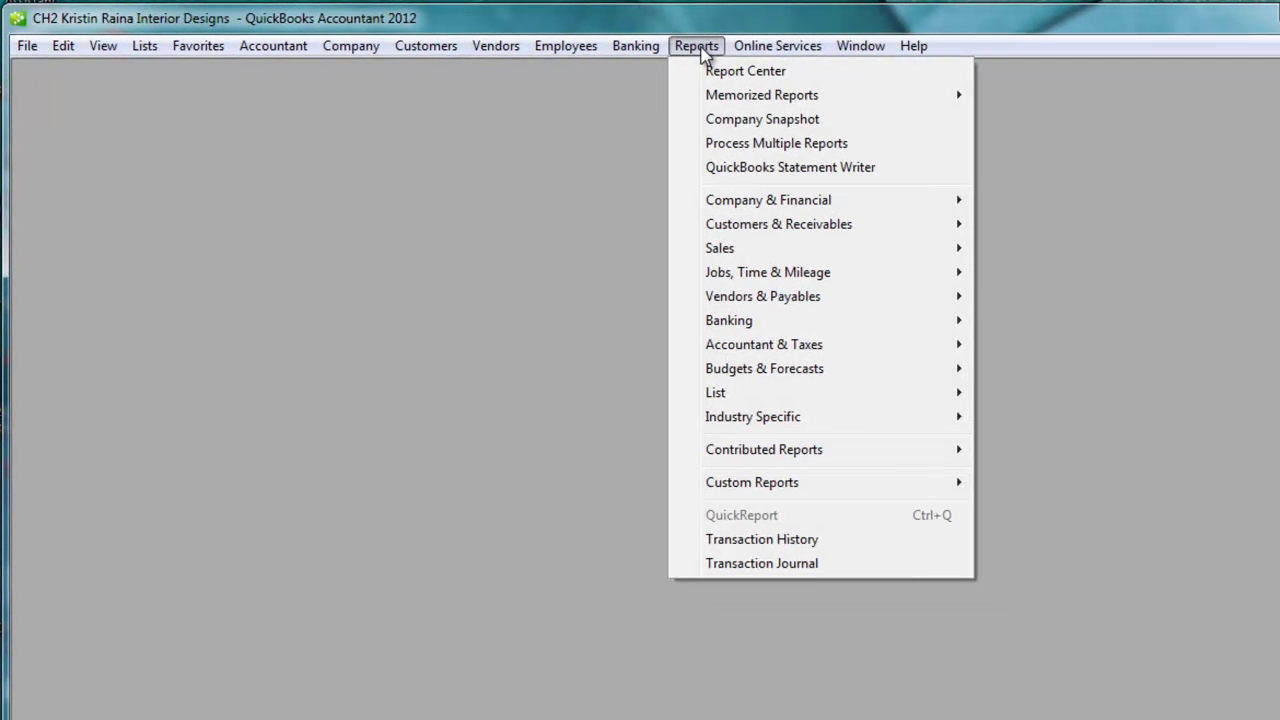
{"action": "mouse_move", "coordinate": [780, 348]}
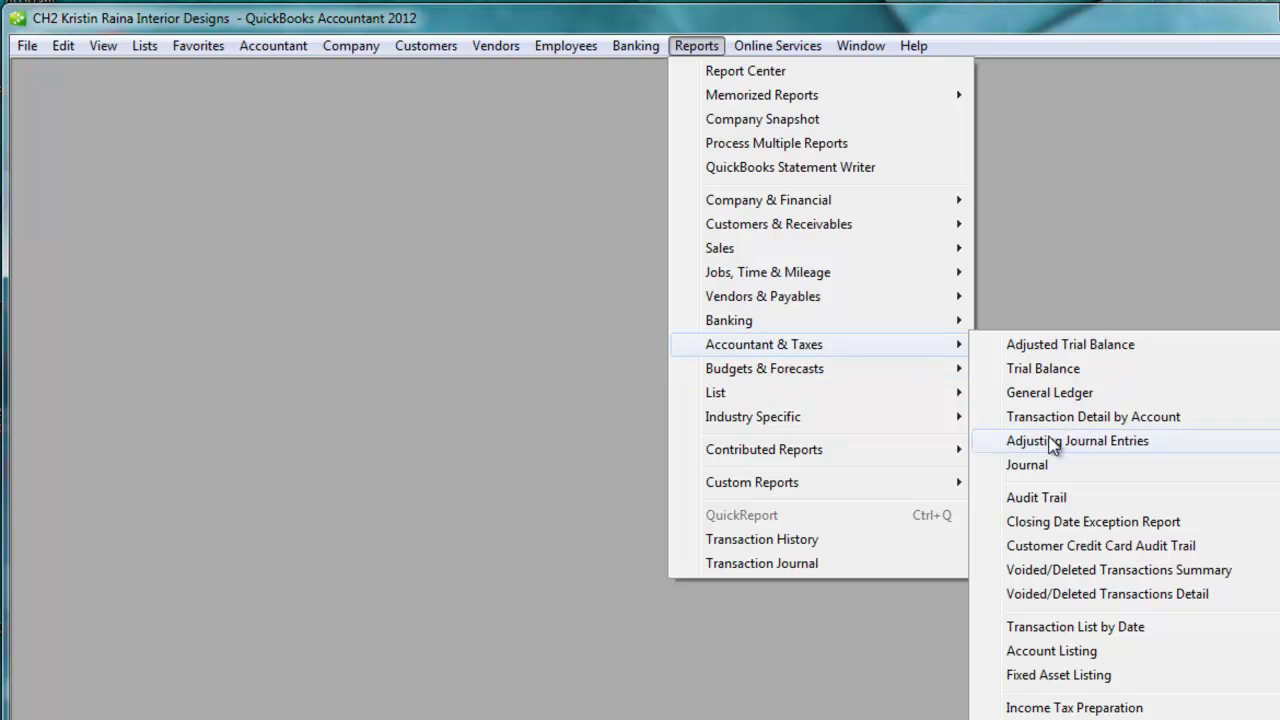
{"action": "left_click", "coordinate": [1032, 465]}
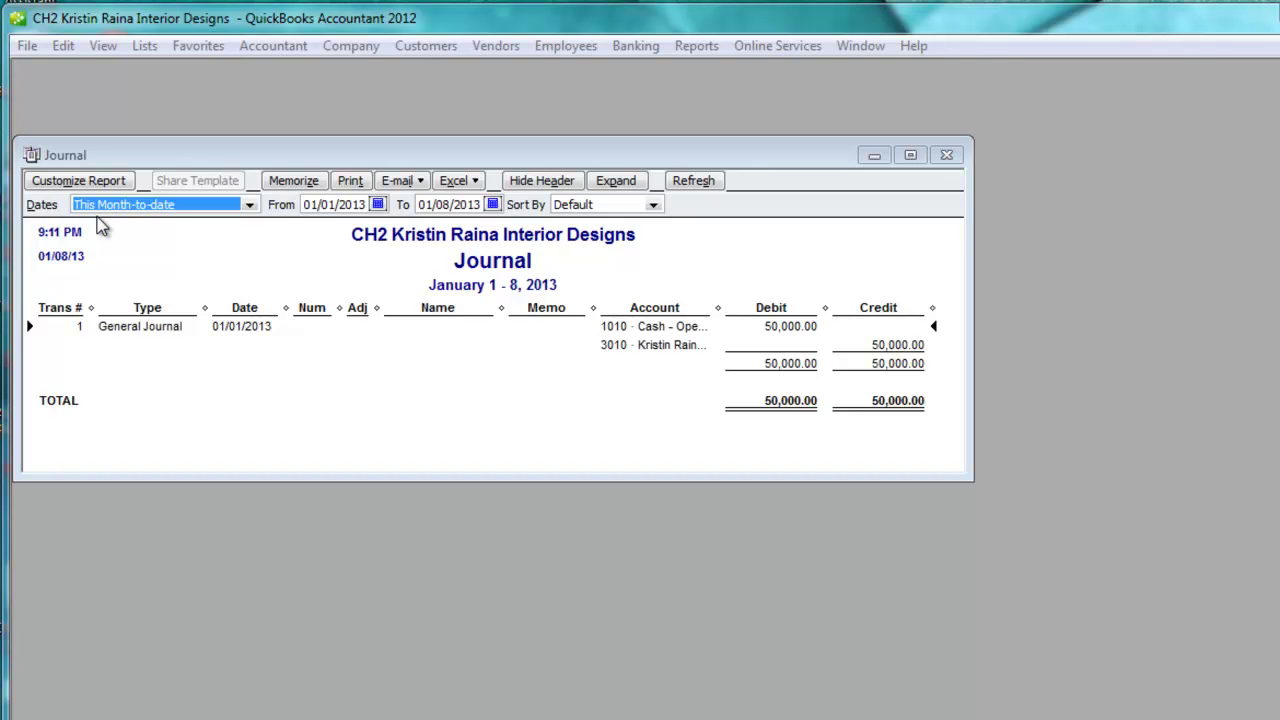
{"action": "key", "text": "a"}
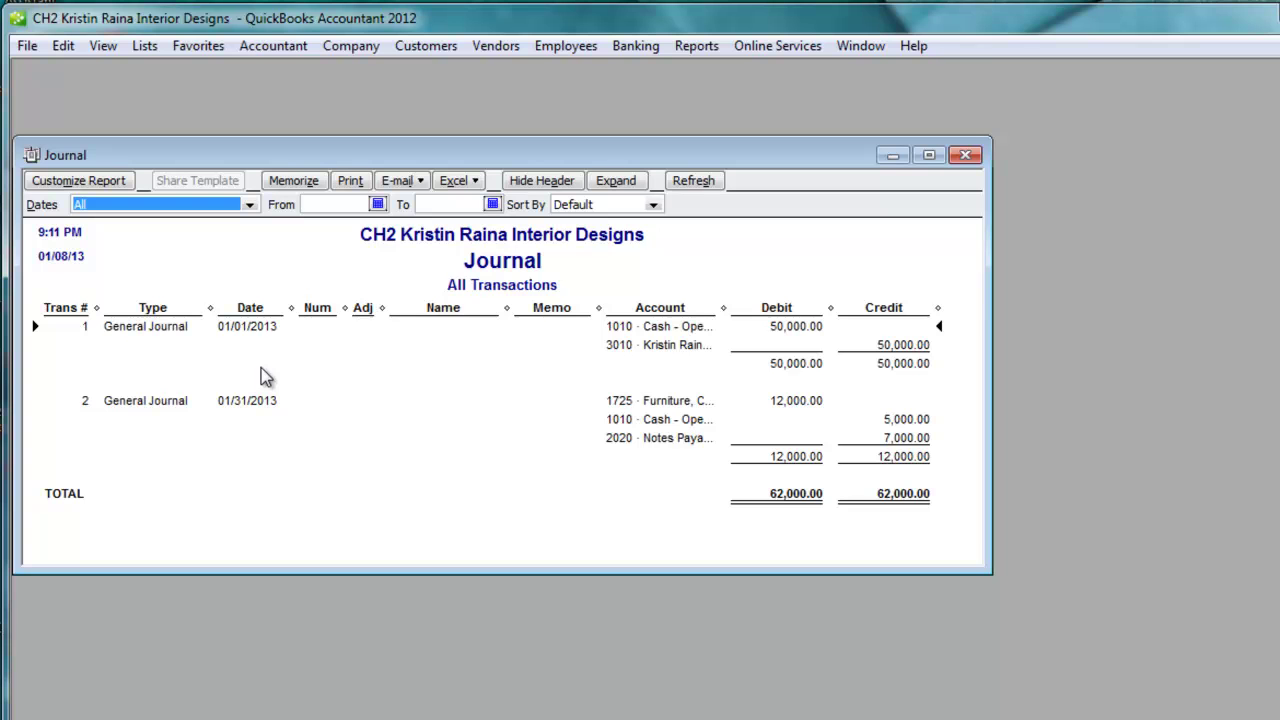
- Set the Journal's Report Title font colour to Red, leaving related fonts unchanged
{"action": "left_click", "coordinate": [110, 186]}
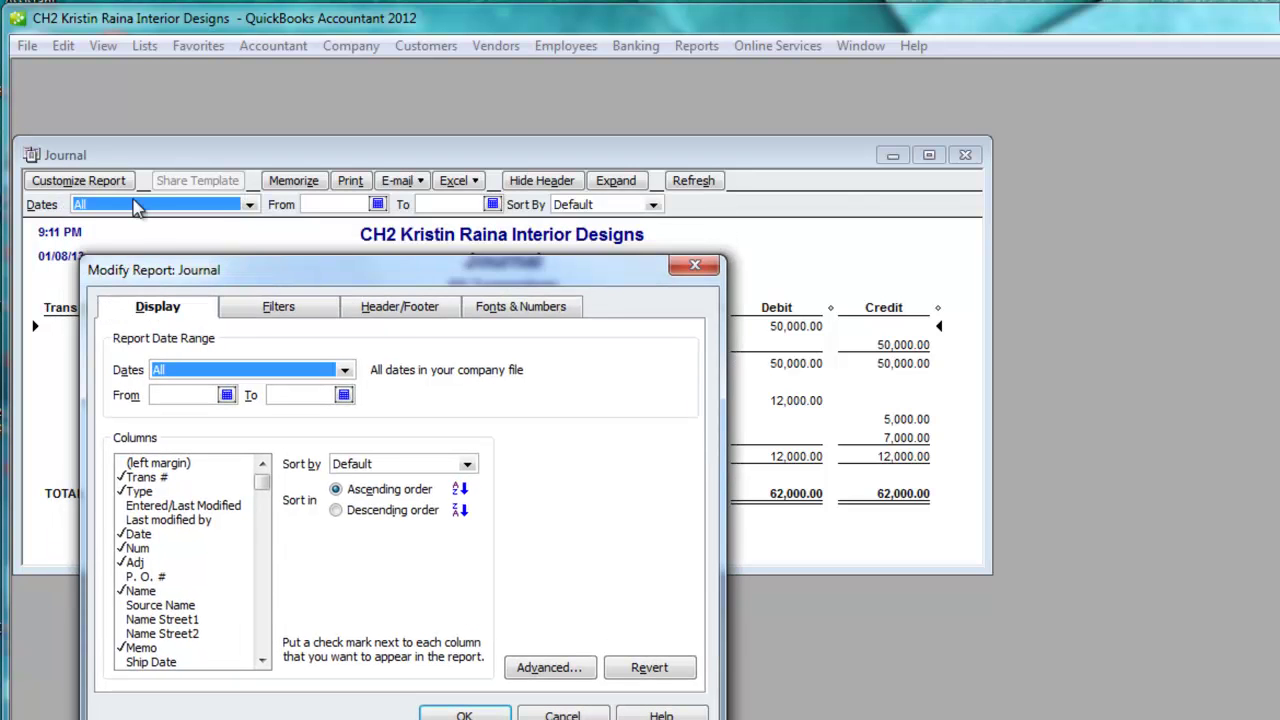
{"action": "left_click", "coordinate": [516, 308]}
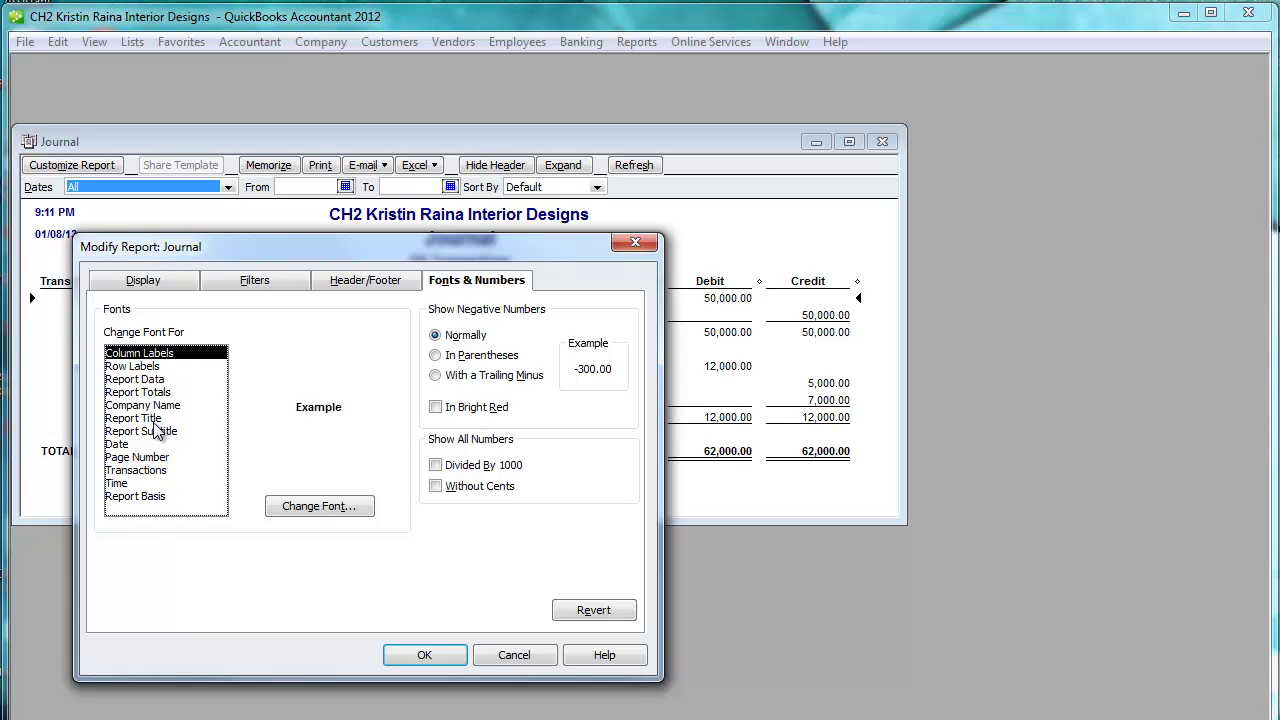
{"action": "left_click", "coordinate": [143, 421]}
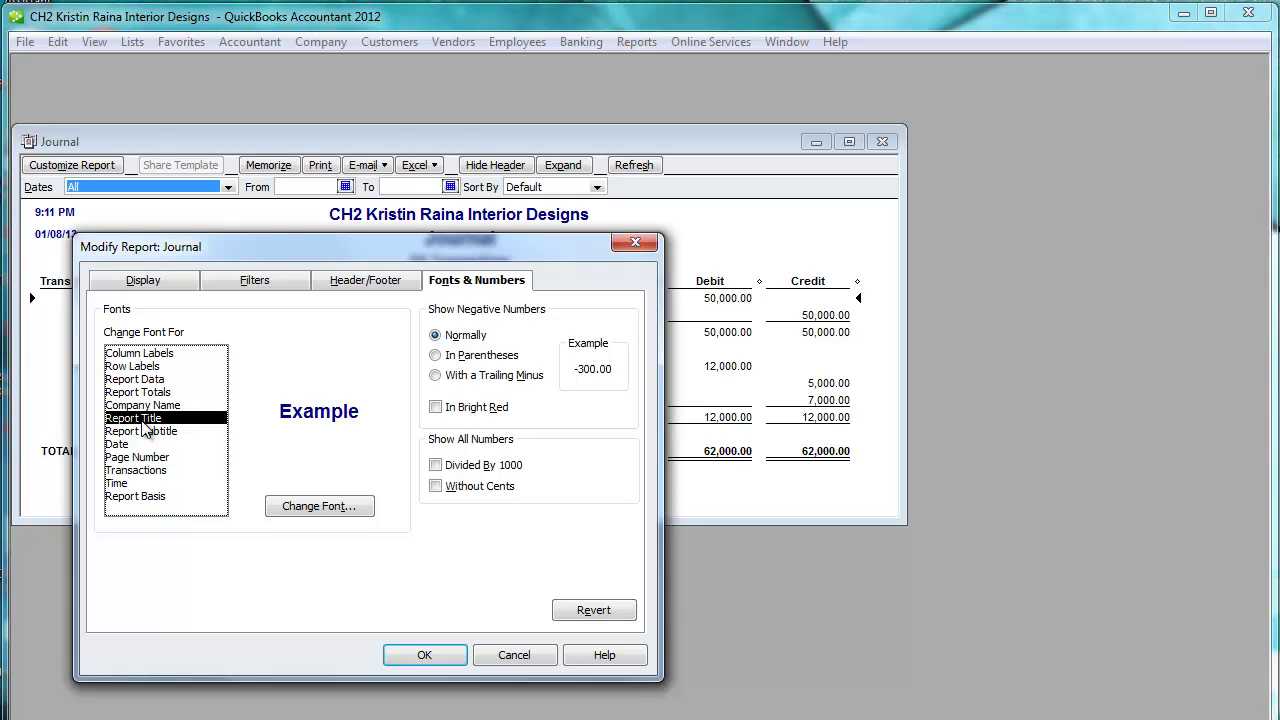
{"action": "left_click", "coordinate": [310, 506]}
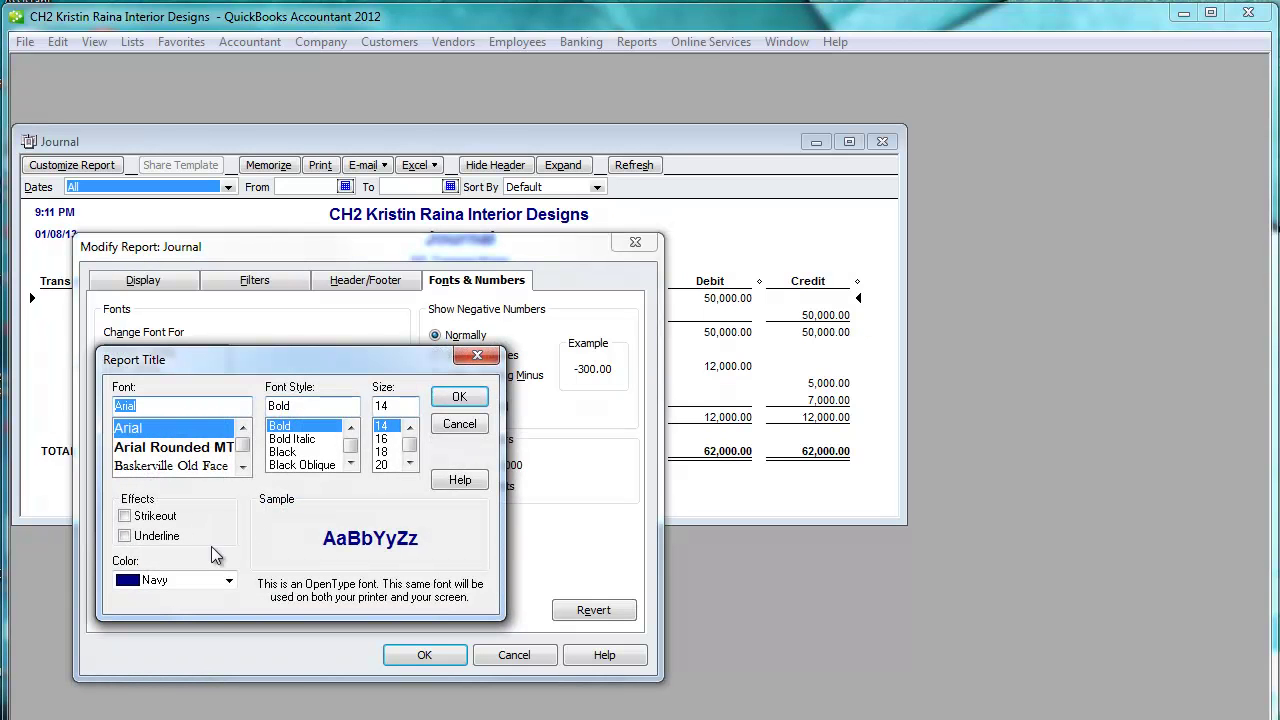
{"action": "left_click", "coordinate": [228, 580]}
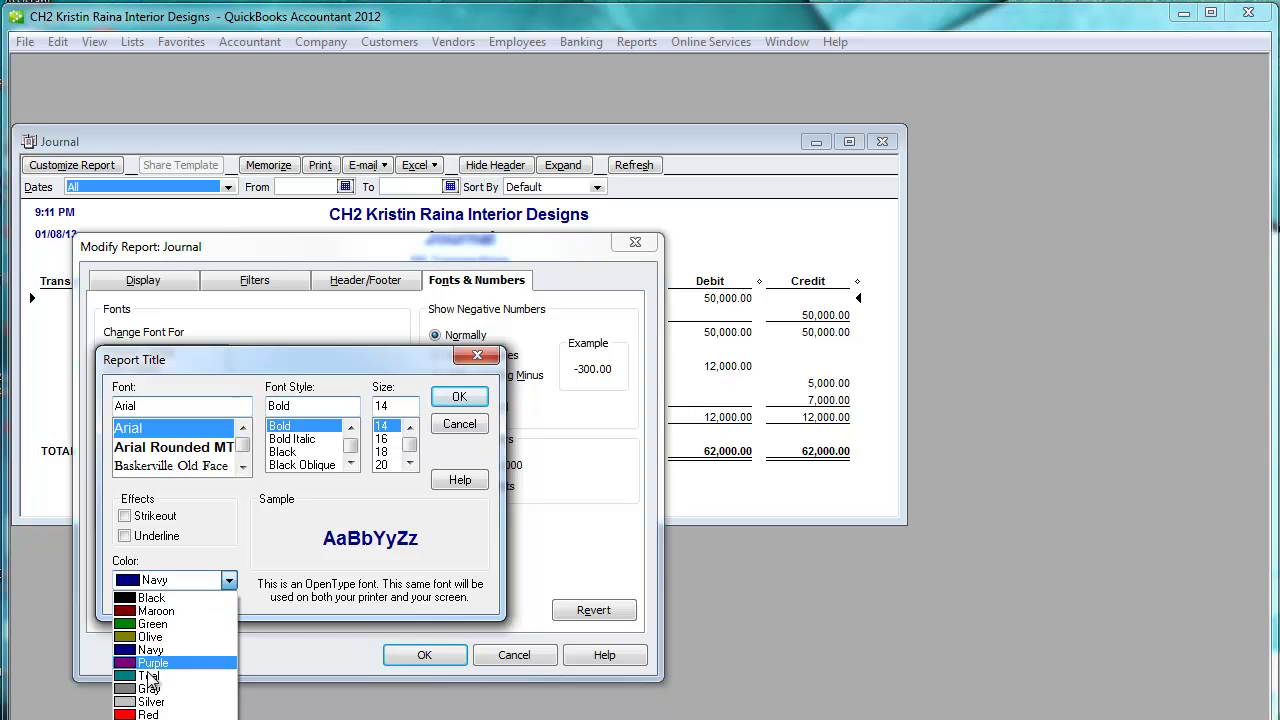
{"action": "left_click", "coordinate": [148, 713]}
{"action": "left_click", "coordinate": [457, 399]}
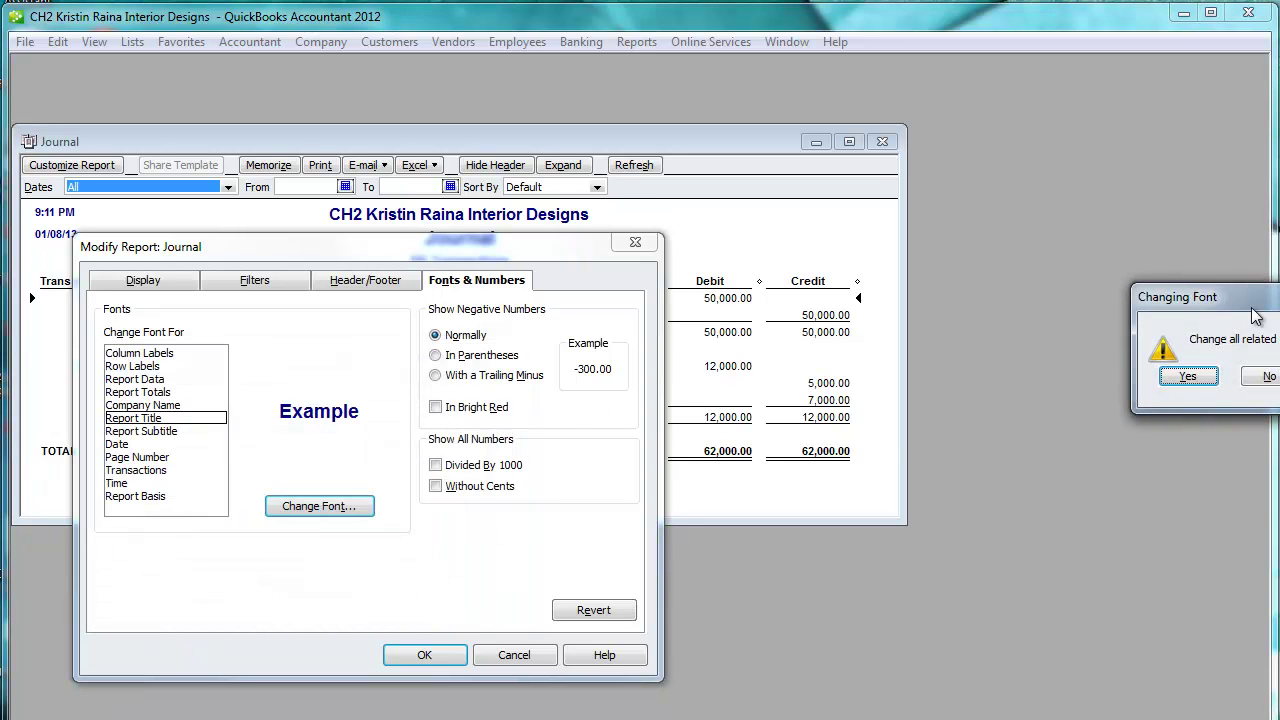
{"action": "left_click_drag", "start_coordinate": [1231, 308], "coordinate": [518, 432]}
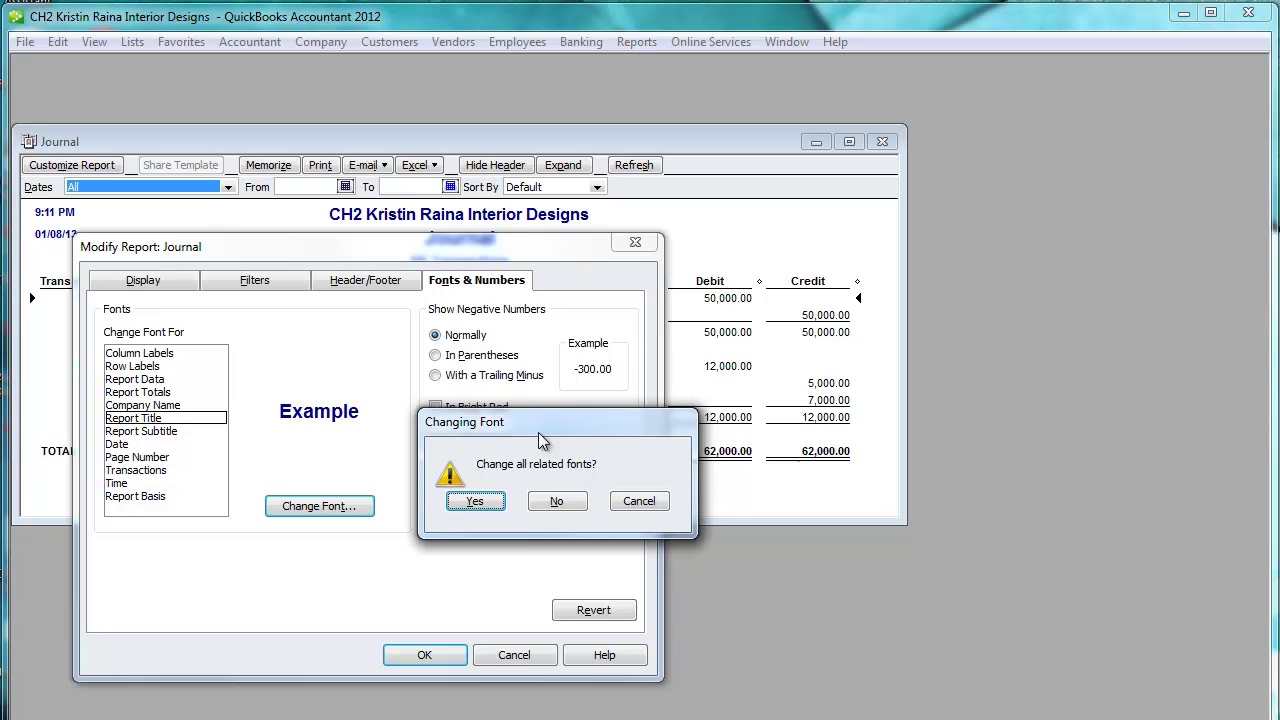
{"action": "left_click", "coordinate": [562, 507]}
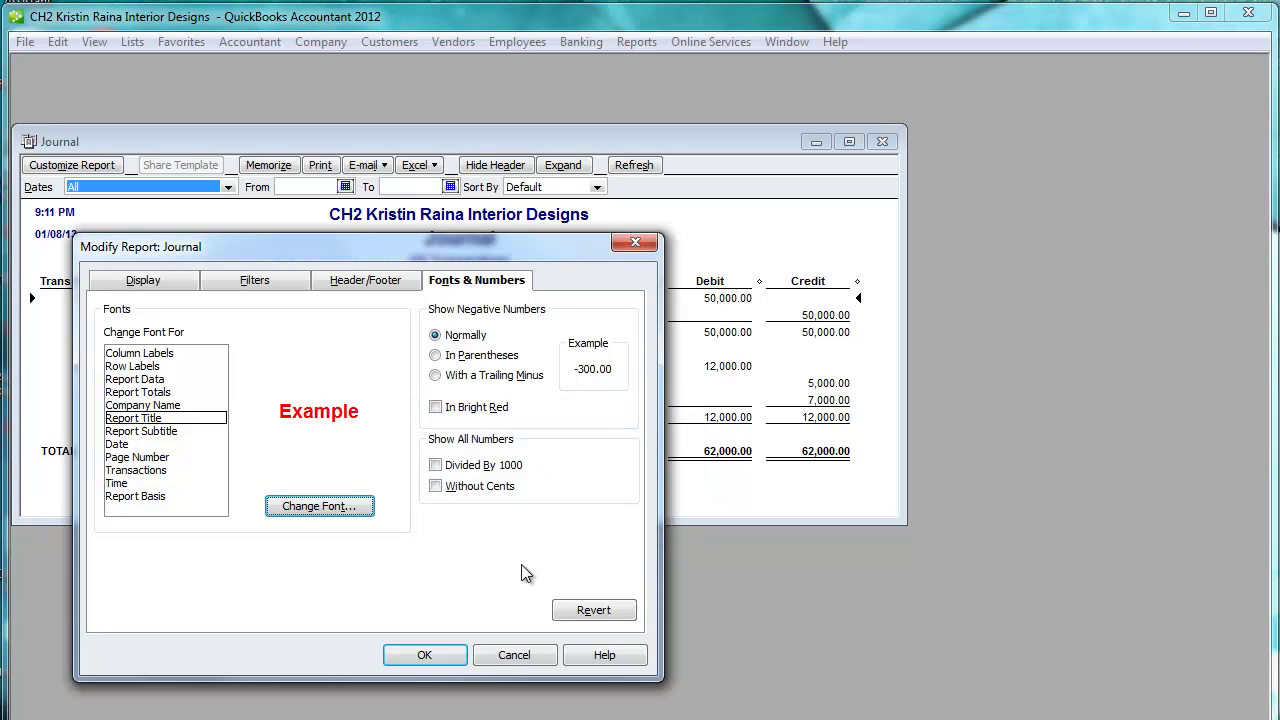
{"action": "left_click", "coordinate": [425, 656]}
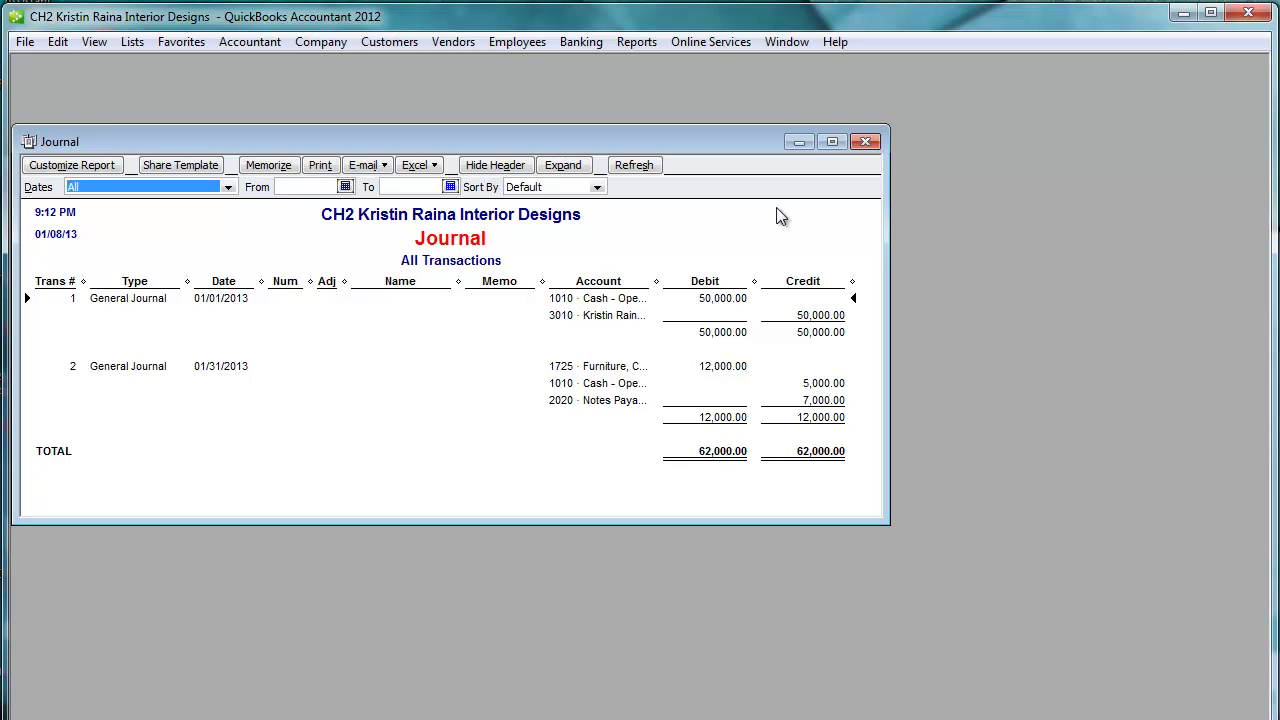
- Close the customized Journal without memorizing, then open a new This Month-to-date Journal report
{"action": "left_click", "coordinate": [866, 142]}
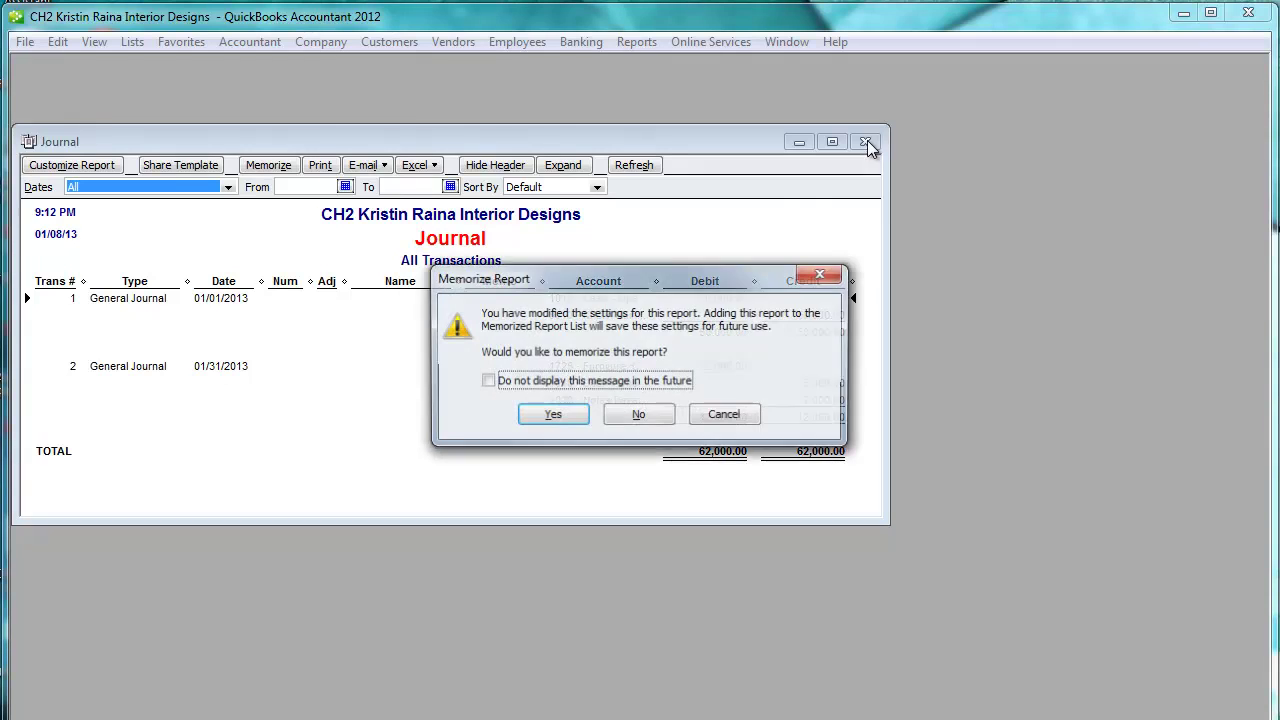
{"action": "left_click", "coordinate": [638, 417]}
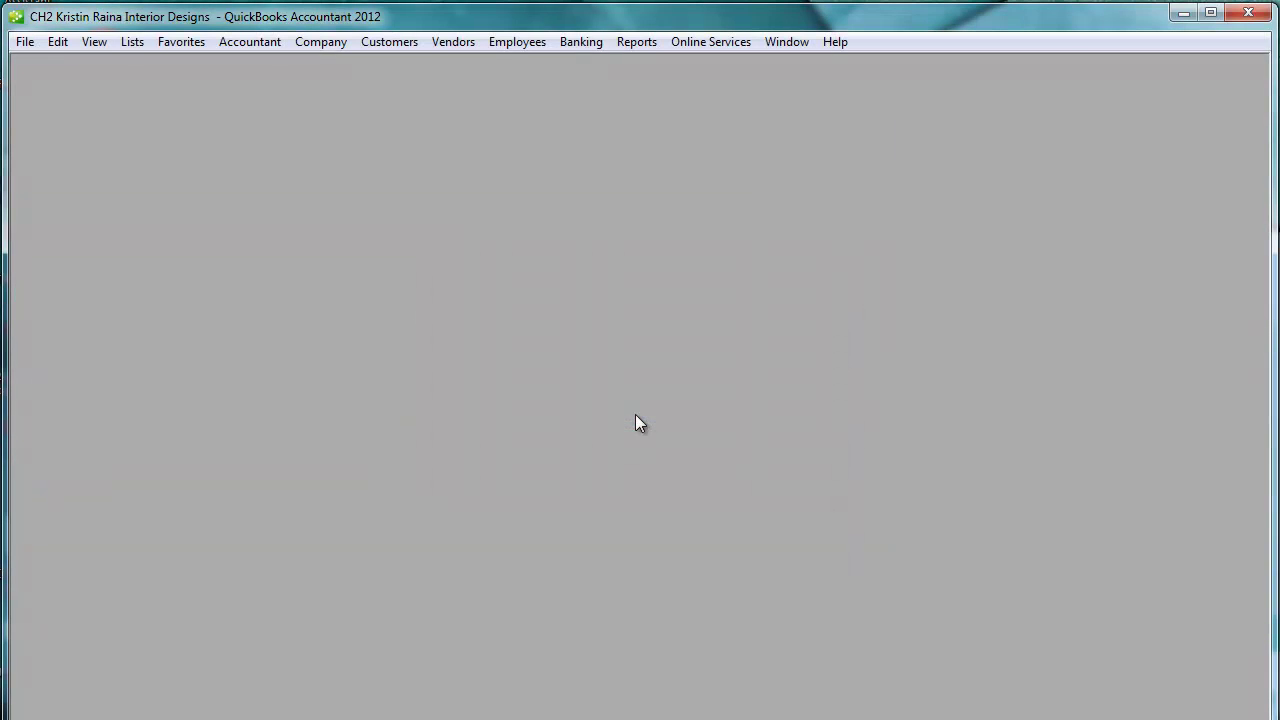
{"action": "left_click", "coordinate": [637, 45]}
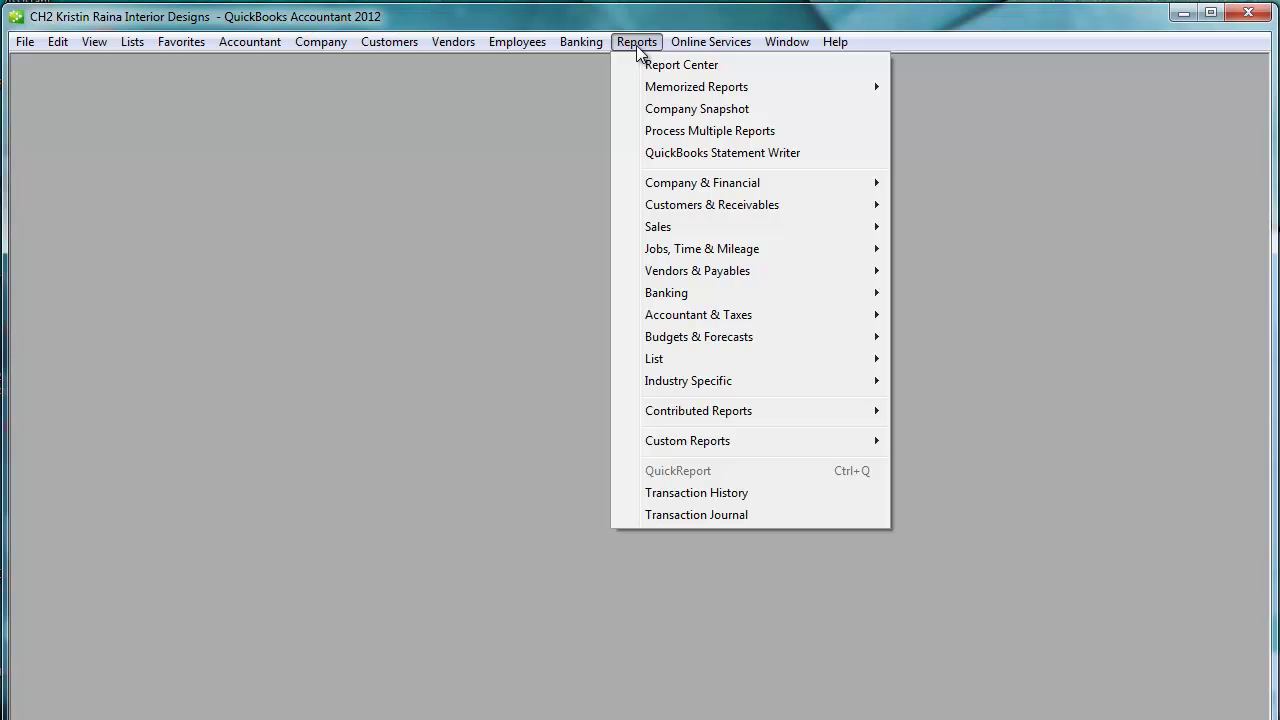
{"action": "mouse_move", "coordinate": [783, 326]}
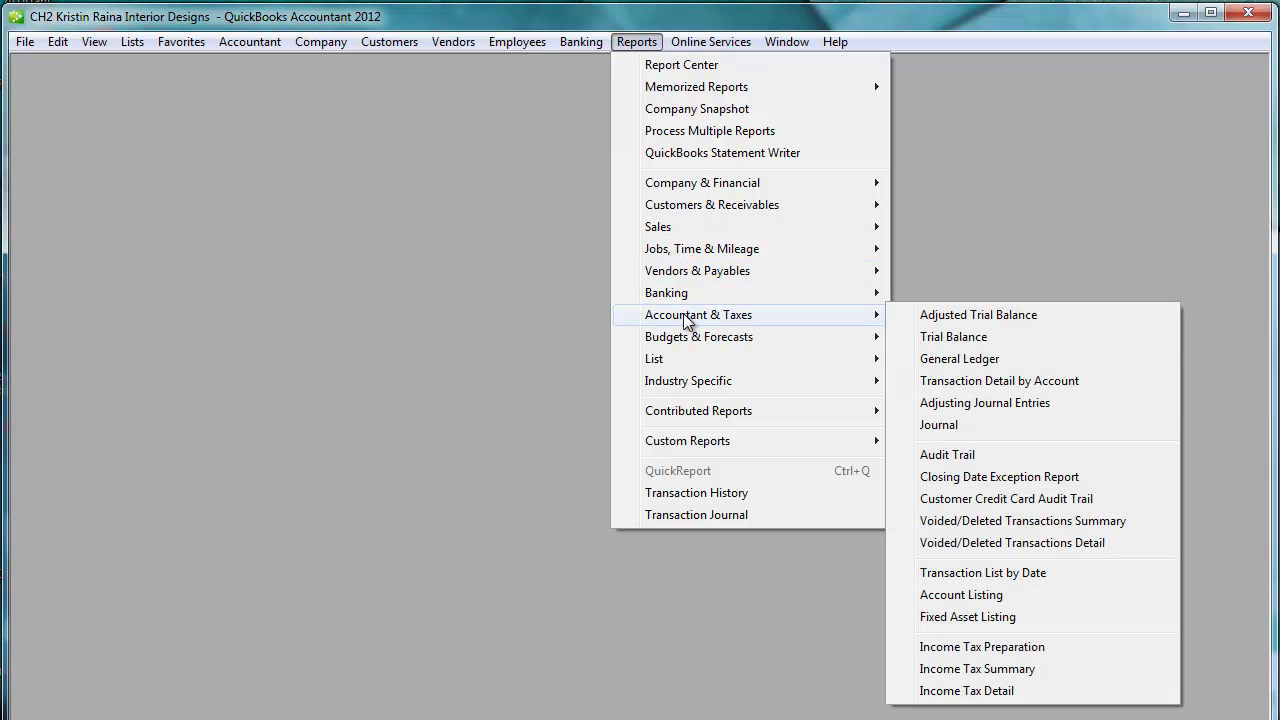
{"action": "left_click", "coordinate": [940, 424]}
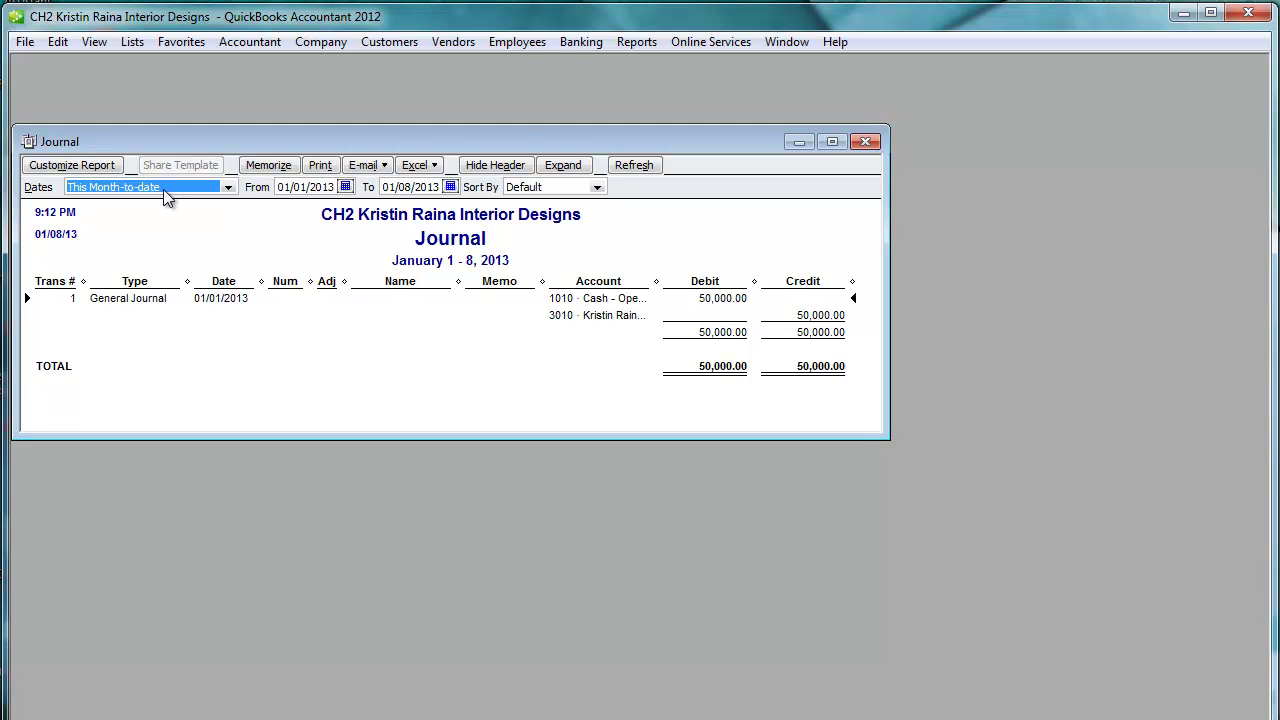
- Change the Journal's Dates to All, listing both entries totaling 62,000.00
{"action": "type", "text": "a"}
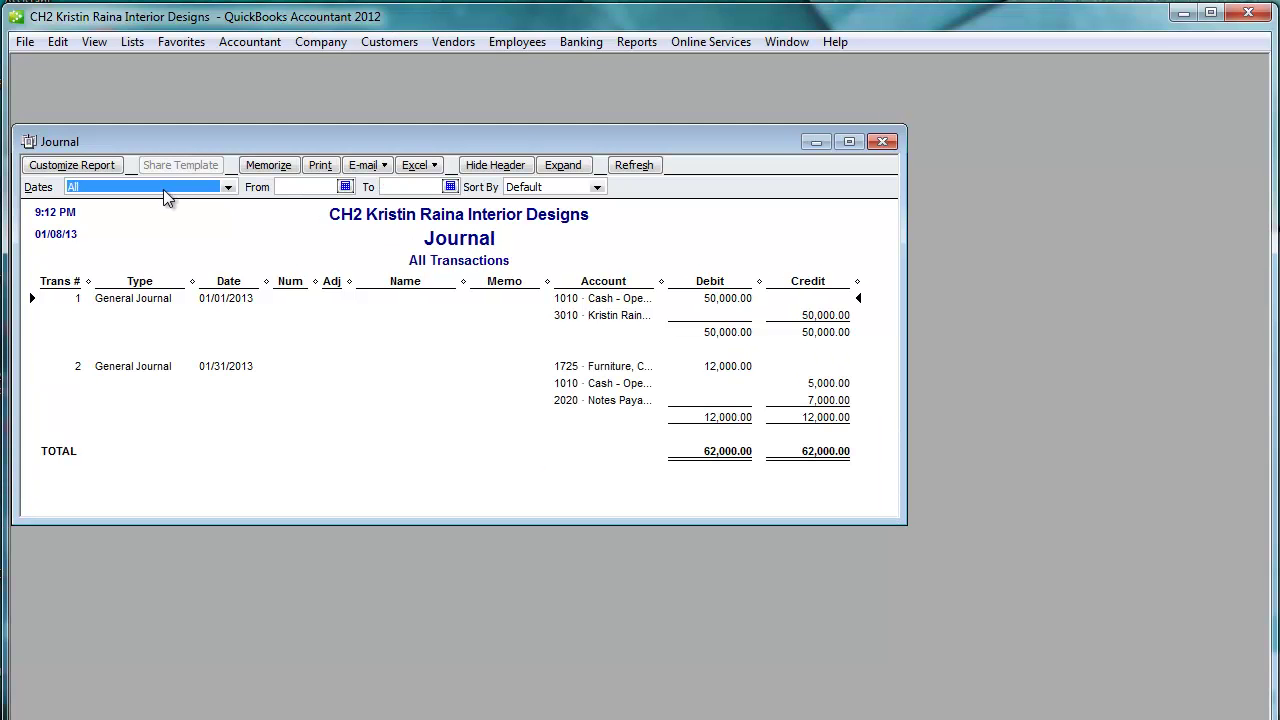
{"action": "left_click", "coordinate": [230, 188]}
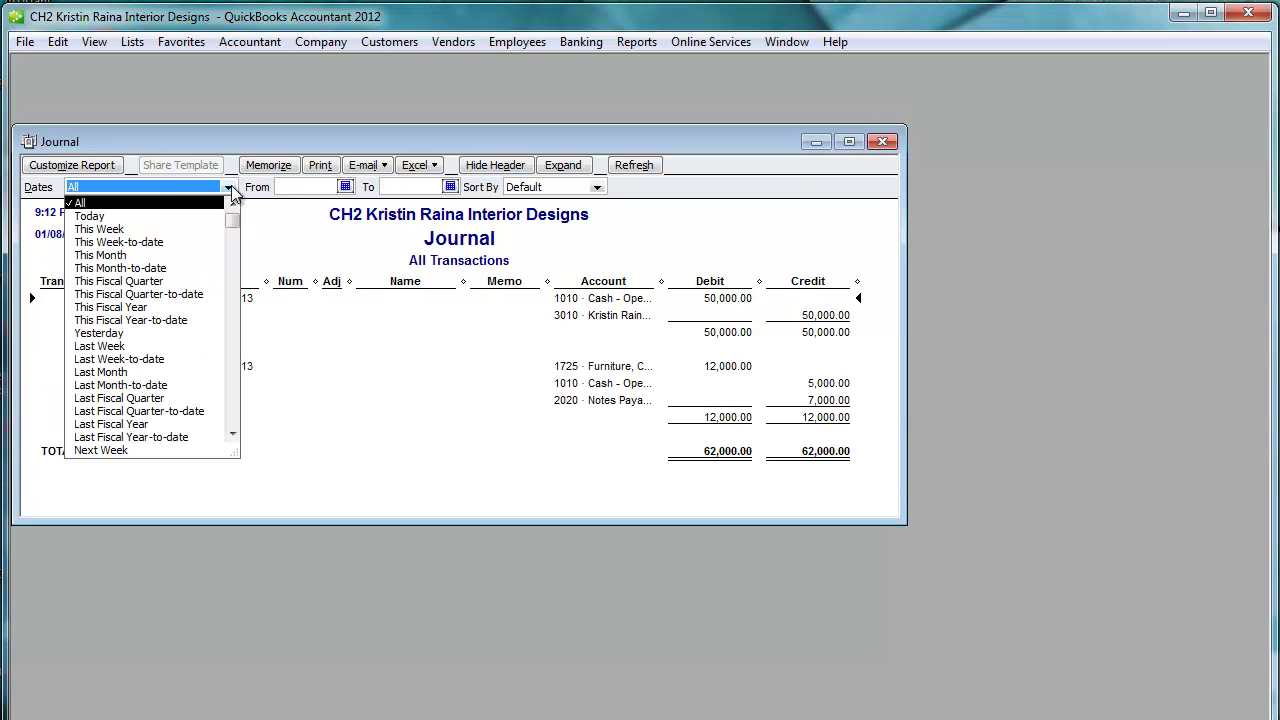
{"action": "left_click", "coordinate": [174, 140]}
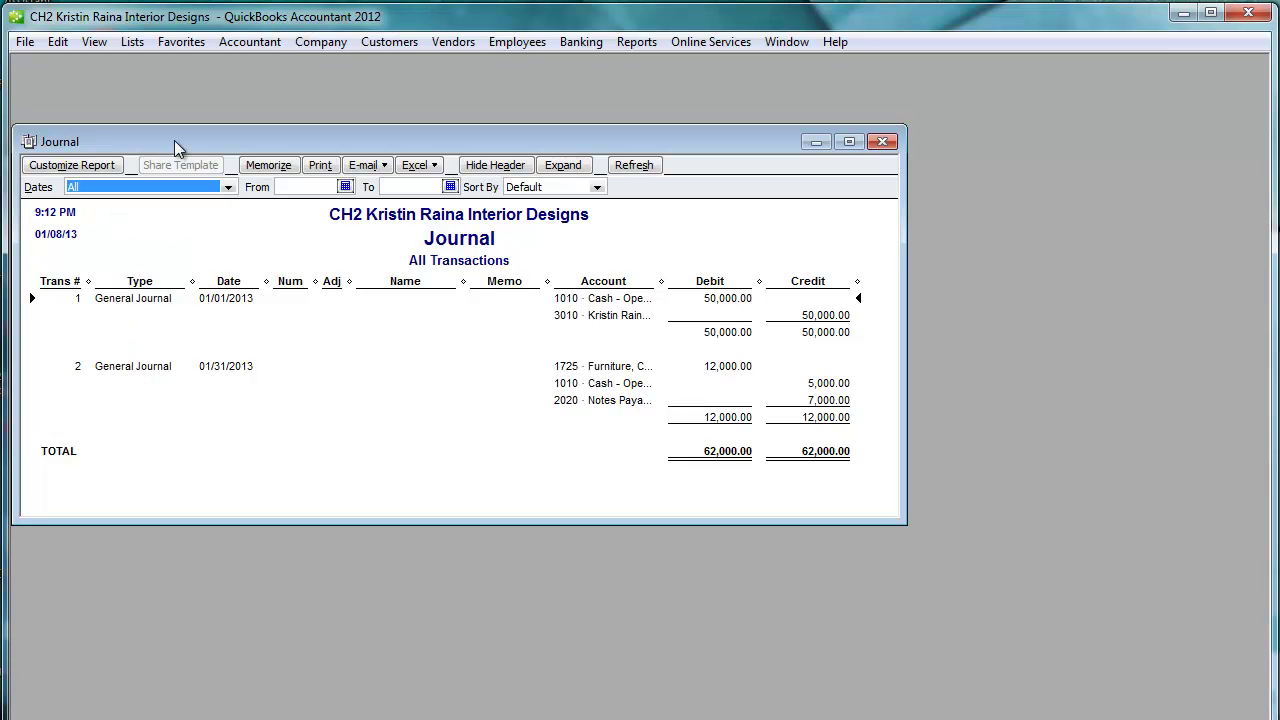
- Give the Report Title a Red font colour under Fonts & Numbers, changing the title only
{"action": "left_click", "coordinate": [87, 166]}
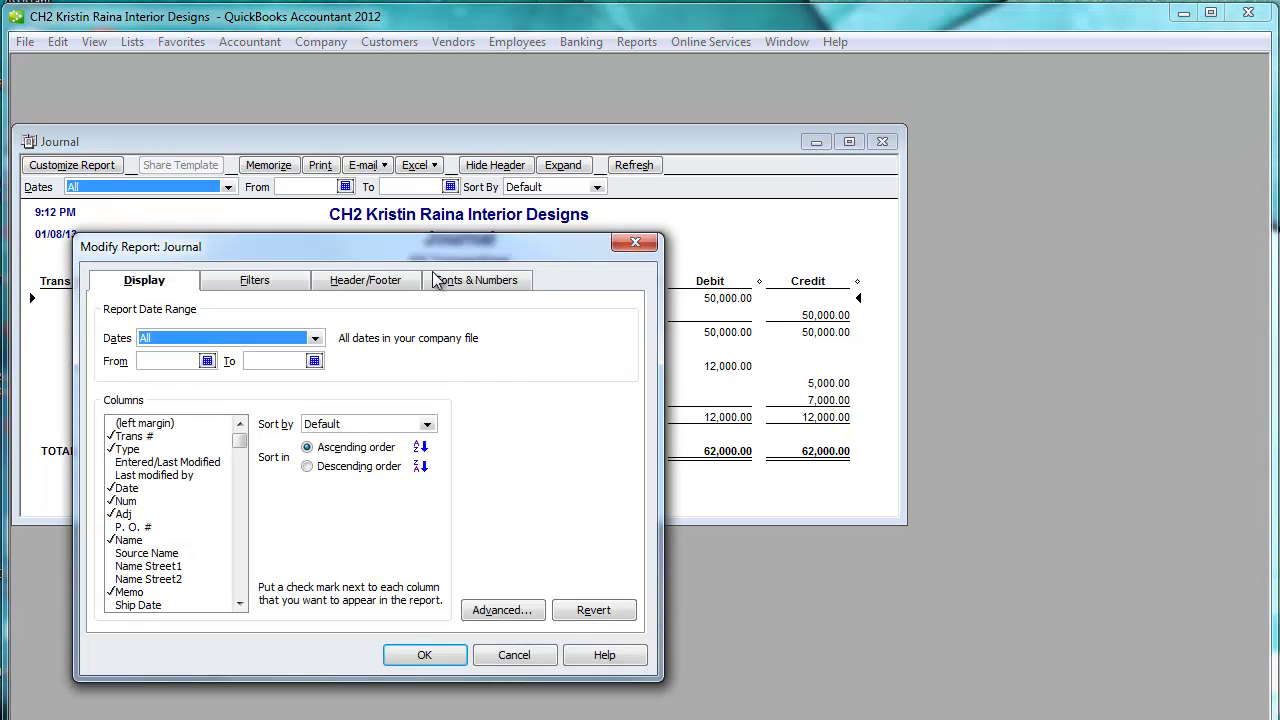
{"action": "left_click", "coordinate": [447, 282]}
{"action": "left_click", "coordinate": [150, 419]}
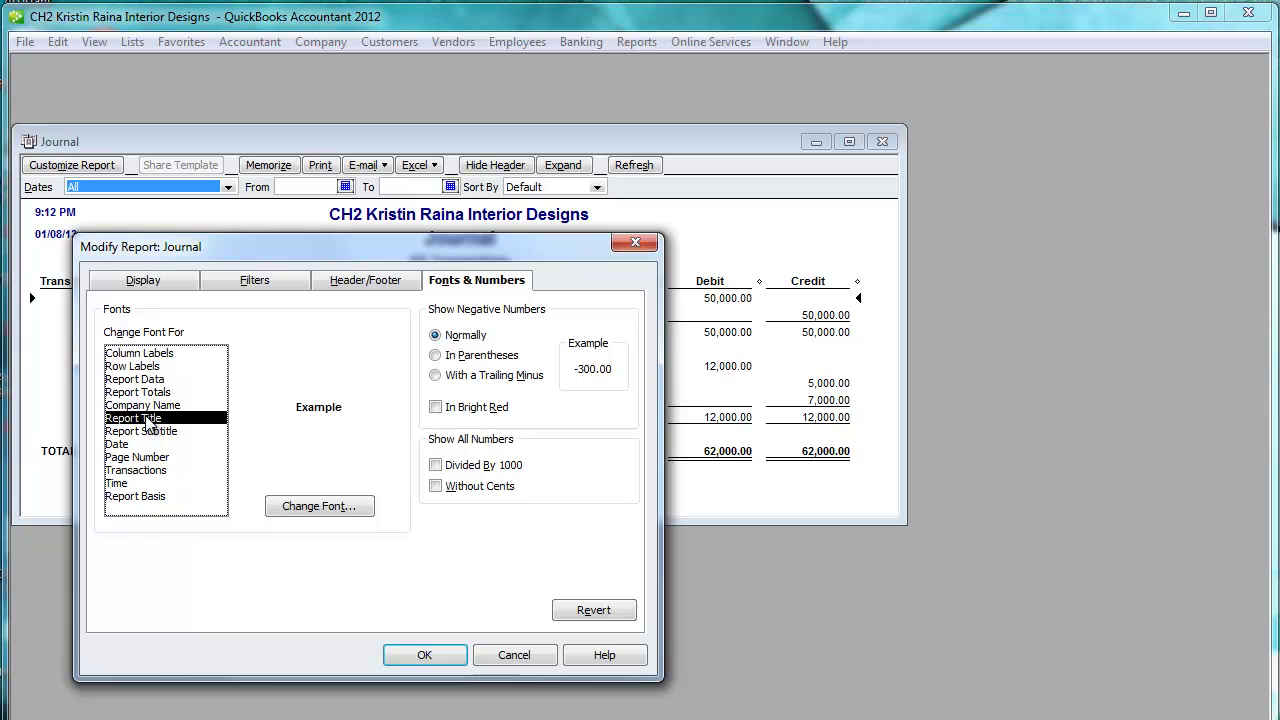
{"action": "left_click", "coordinate": [304, 507]}
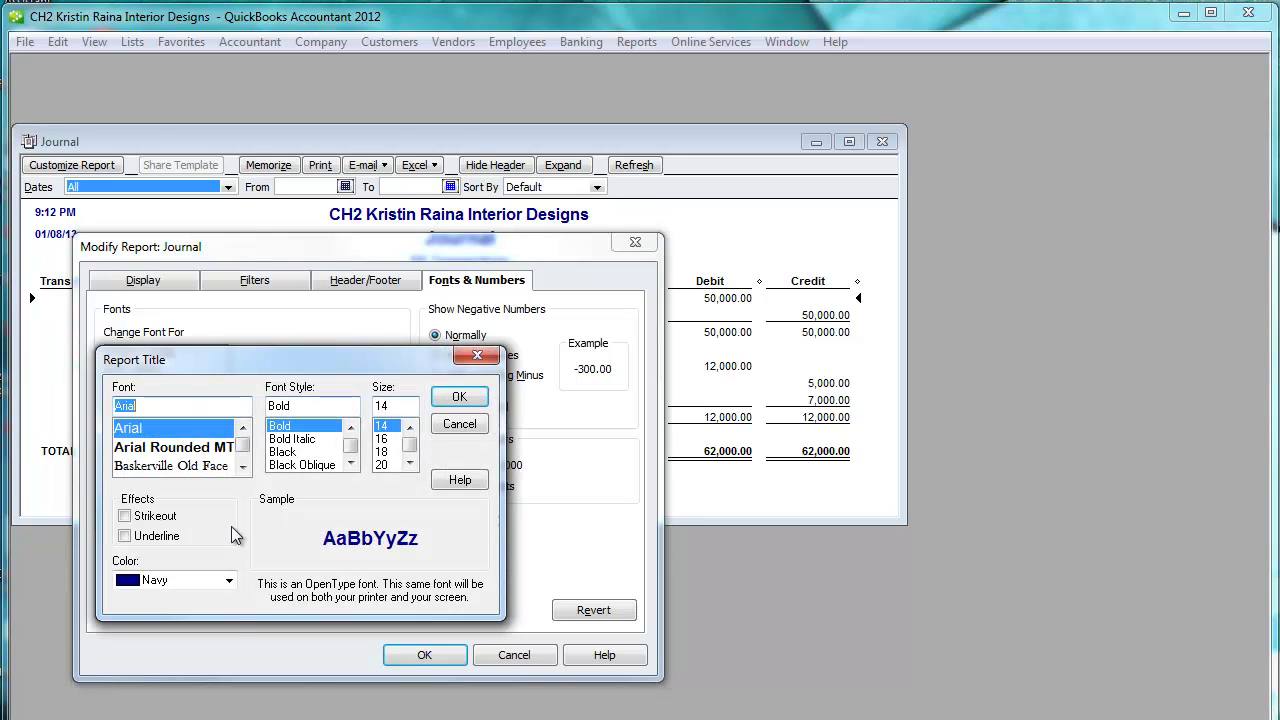
{"action": "left_click", "coordinate": [229, 580]}
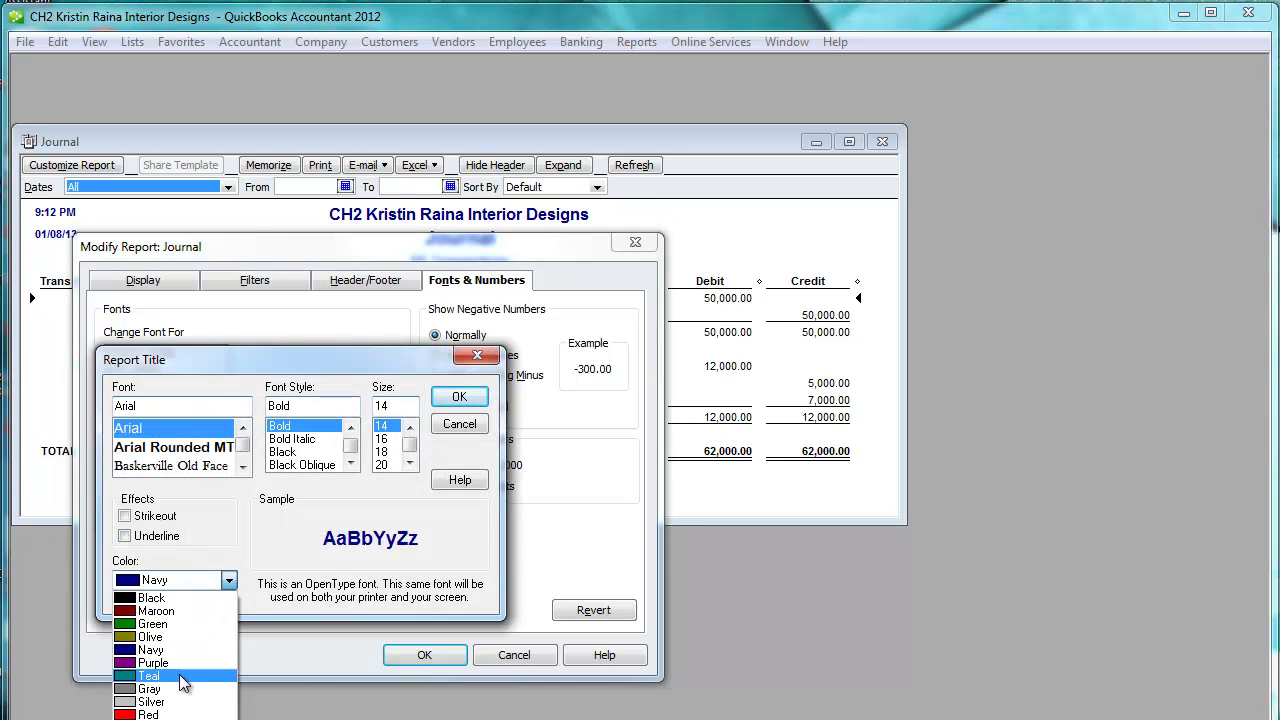
{"action": "left_click", "coordinate": [178, 714]}
{"action": "left_click", "coordinate": [452, 399]}
{"action": "left_click_drag", "start_coordinate": [1222, 305], "coordinate": [563, 403]}
{"action": "left_click", "coordinate": [615, 476]}
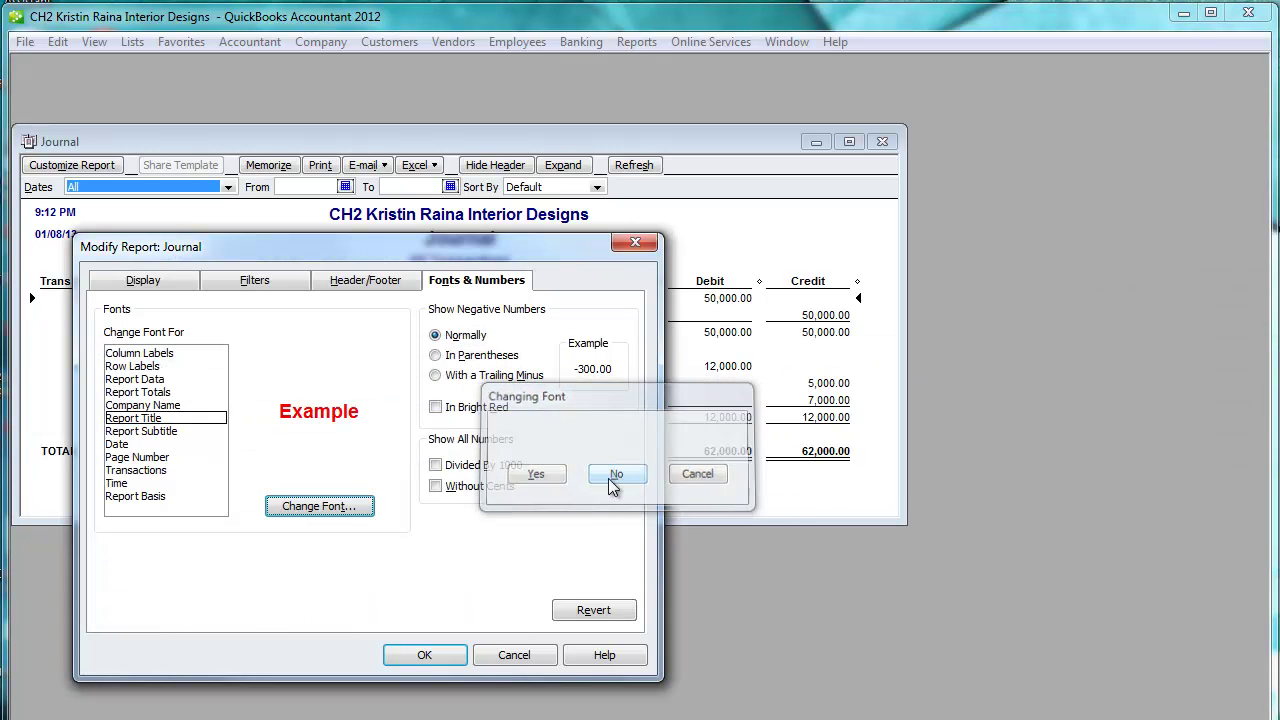
{"action": "left_click", "coordinate": [426, 655]}
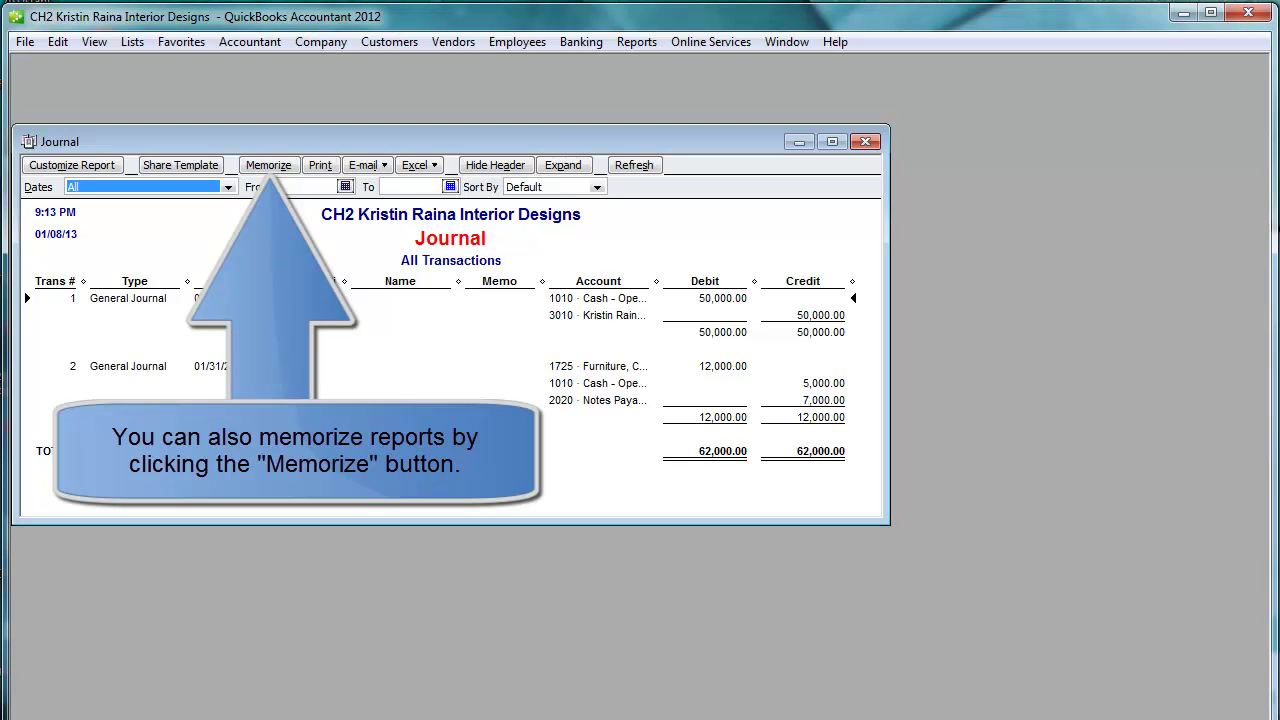
- Close the Journal and memorize it as 'Journal - all dates - red title' in the Accountant group
{"action": "left_click", "coordinate": [866, 142]}
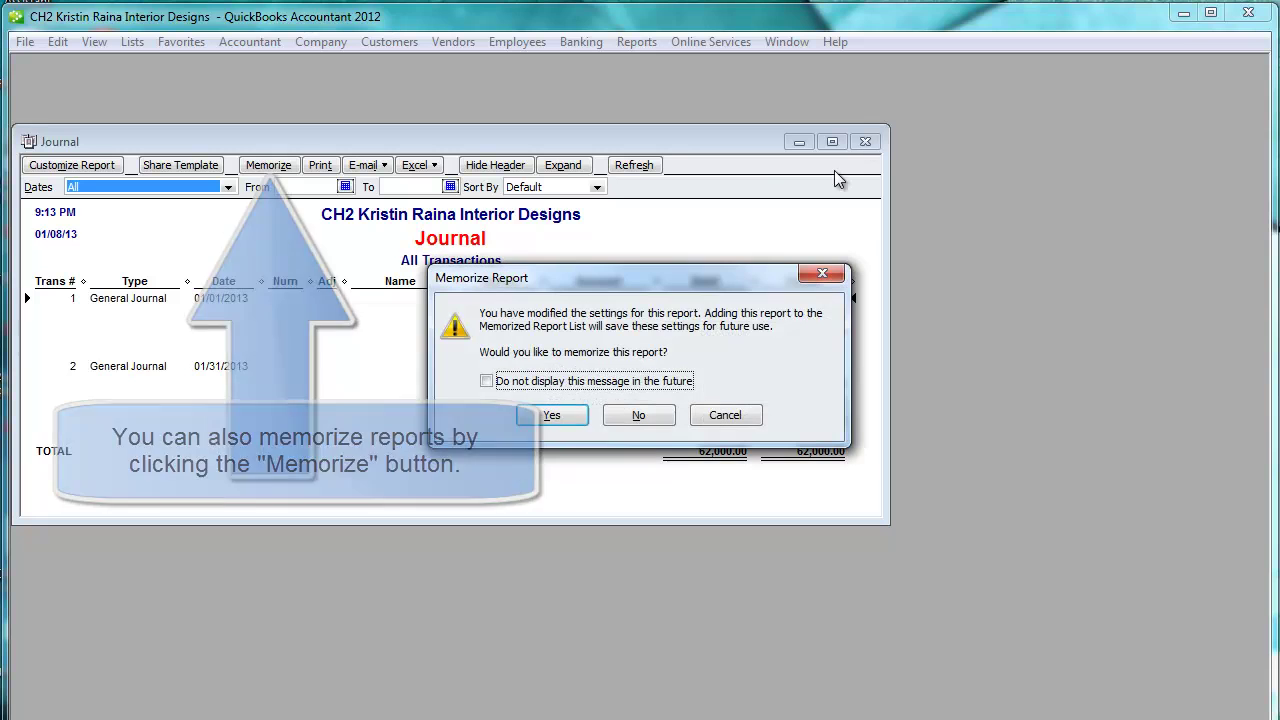
{"action": "left_click", "coordinate": [552, 415]}
{"action": "left_click_drag", "start_coordinate": [210, 4], "coordinate": [369, 360]}
{"action": "left_click", "coordinate": [296, 400]}
{"action": "type", "text": "- all dates - red title"}
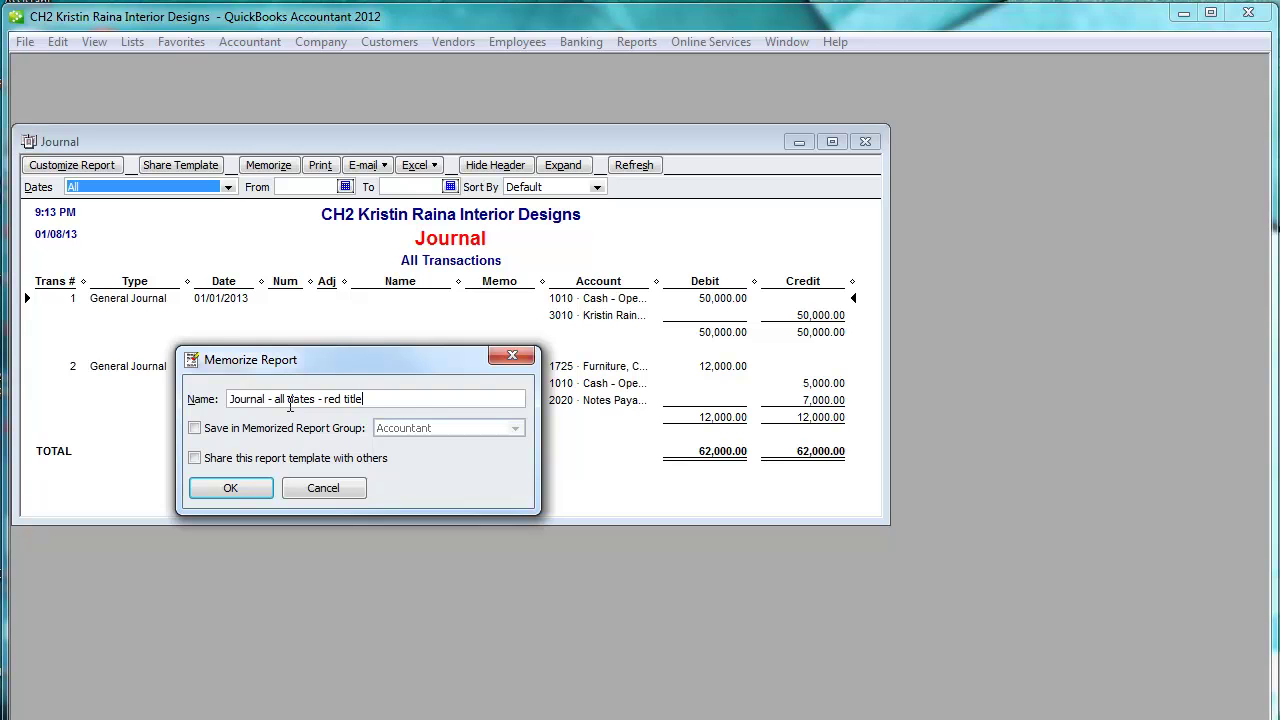
{"action": "left_click", "coordinate": [195, 429]}
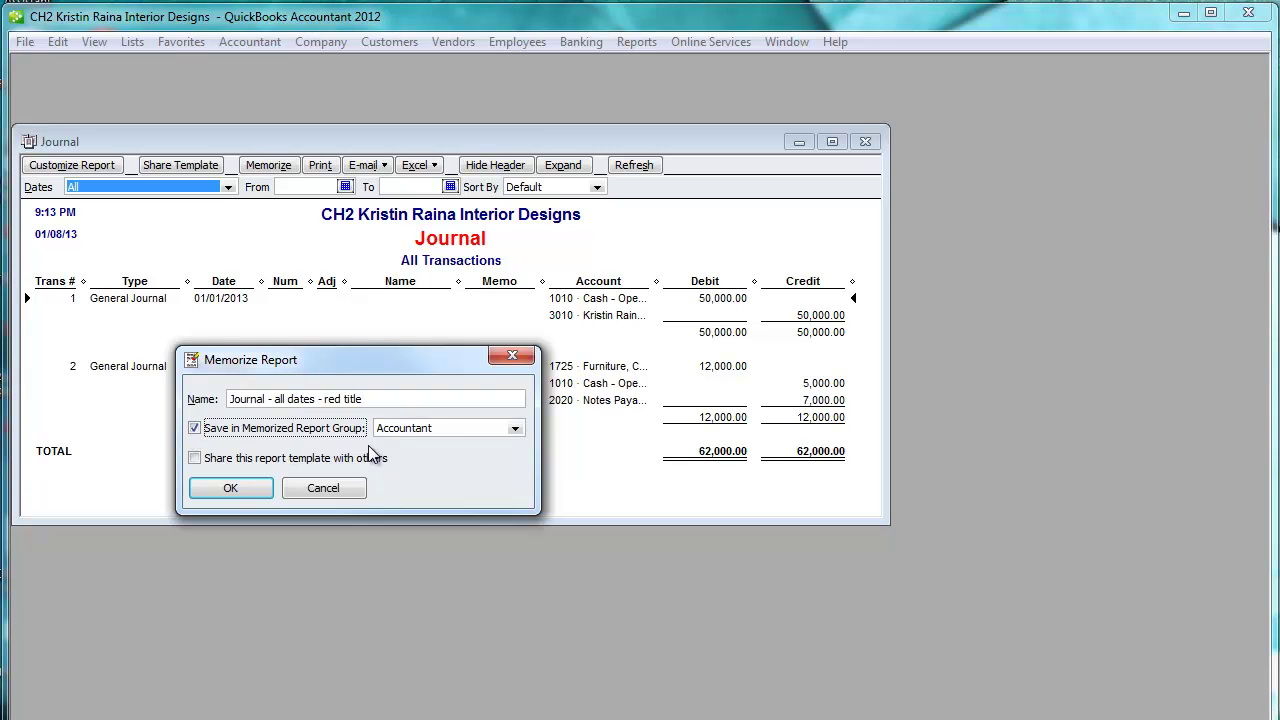
{"action": "left_click", "coordinate": [513, 429]}
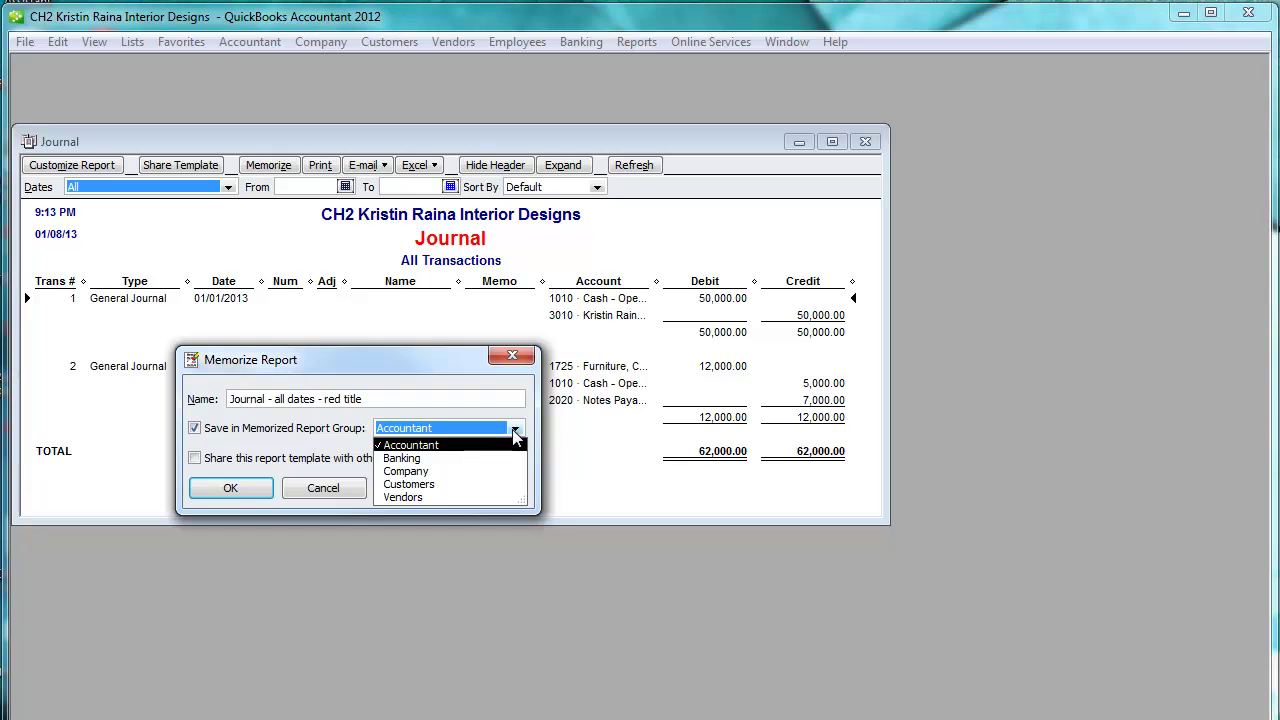
{"action": "left_click", "coordinate": [513, 432]}
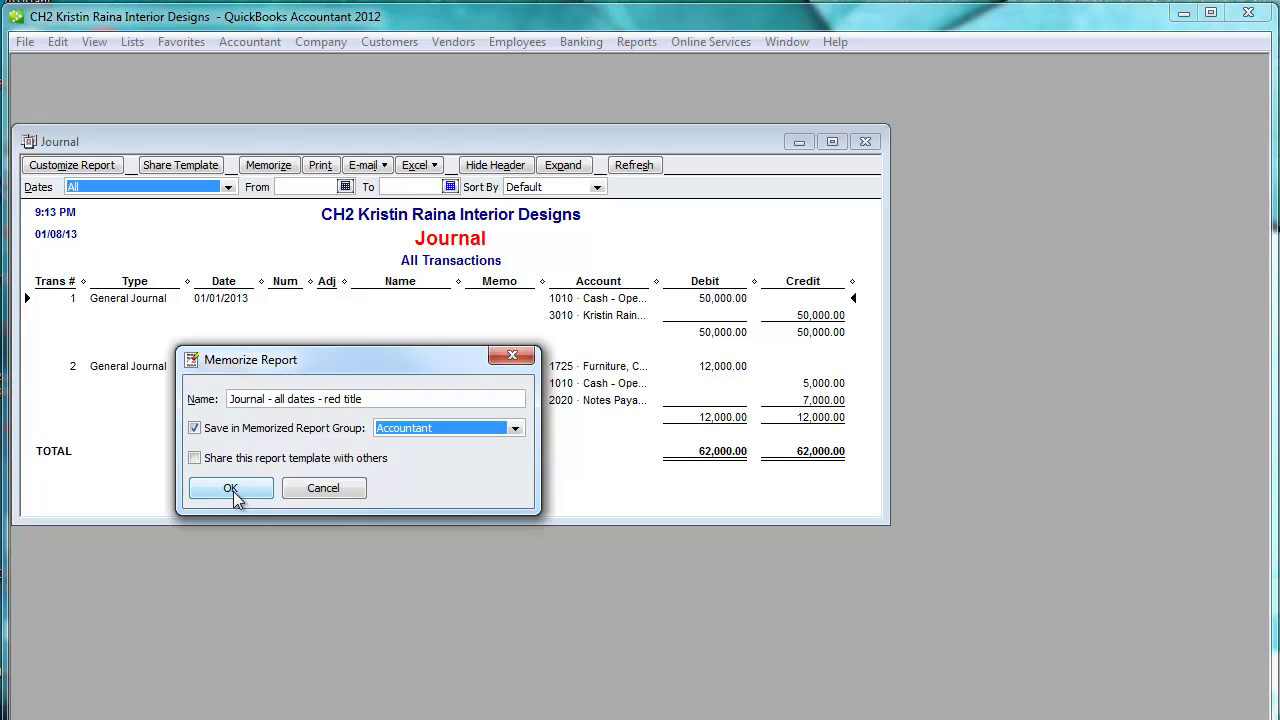
- Save the memorized report, then reopen it via Memorized Reports > Accountant > Journal - all dates - red title
{"action": "left_click", "coordinate": [239, 487]}
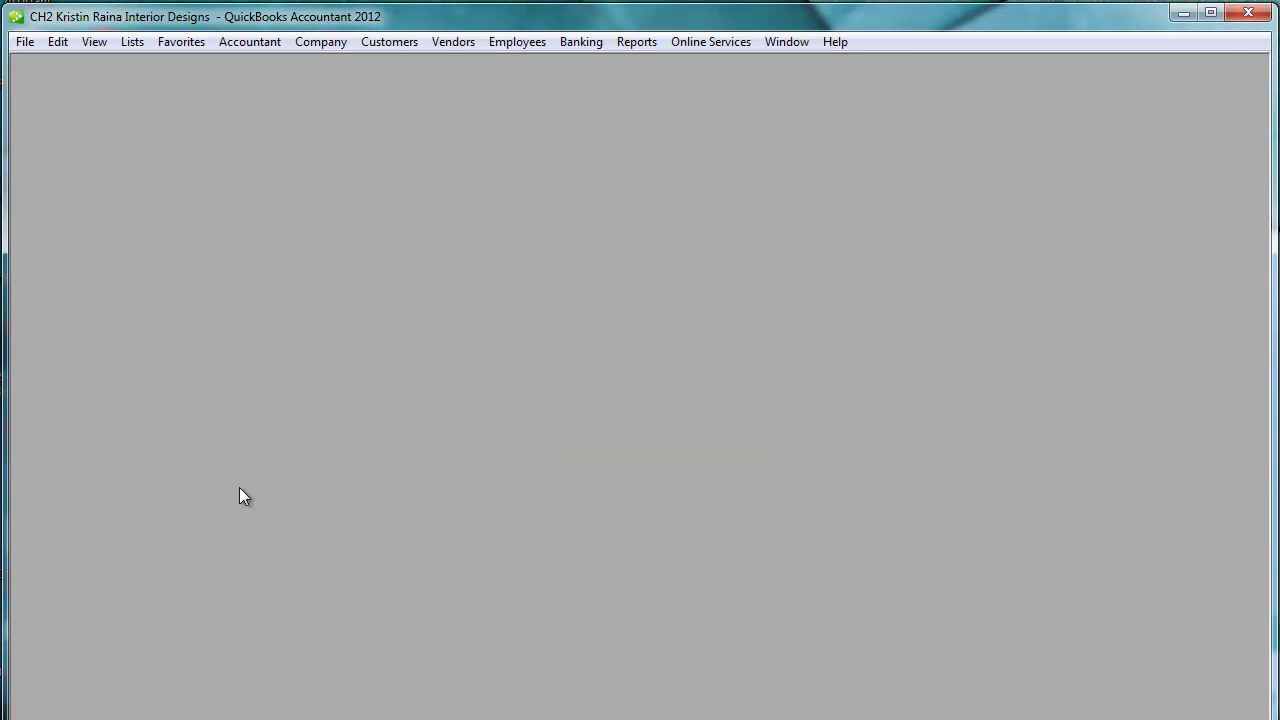
{"action": "left_click", "coordinate": [640, 44]}
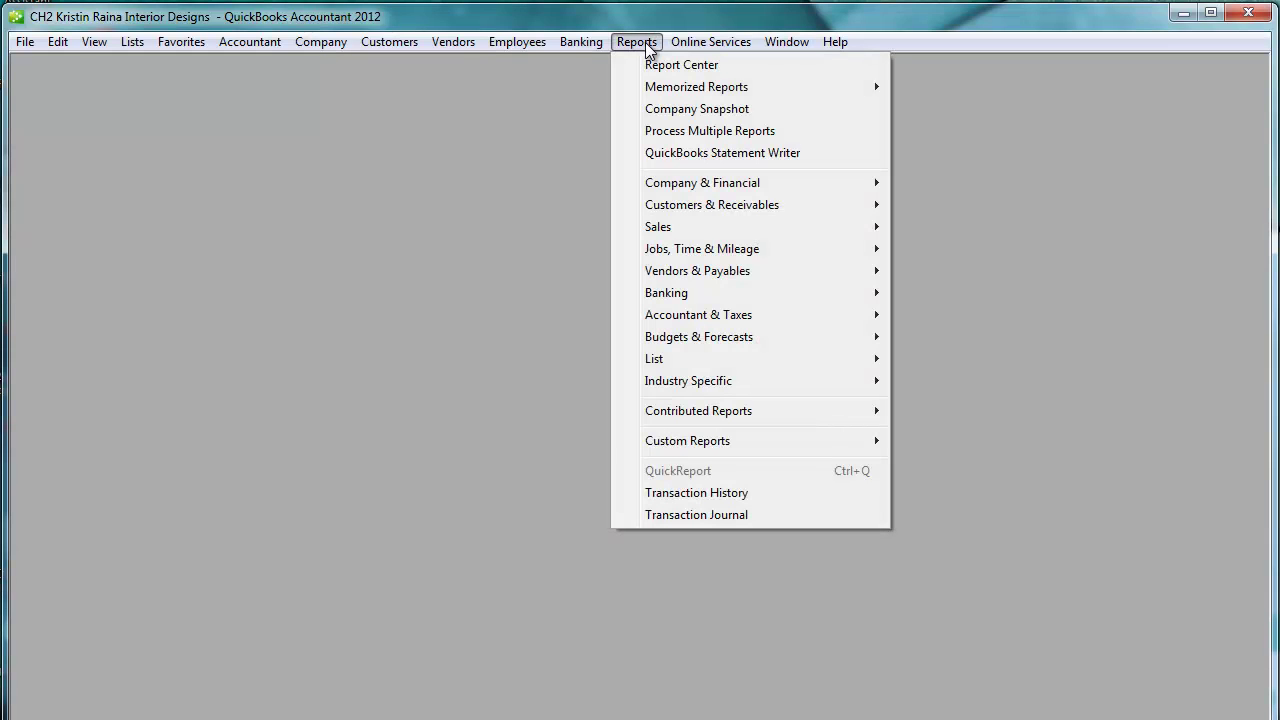
{"action": "mouse_move", "coordinate": [672, 93]}
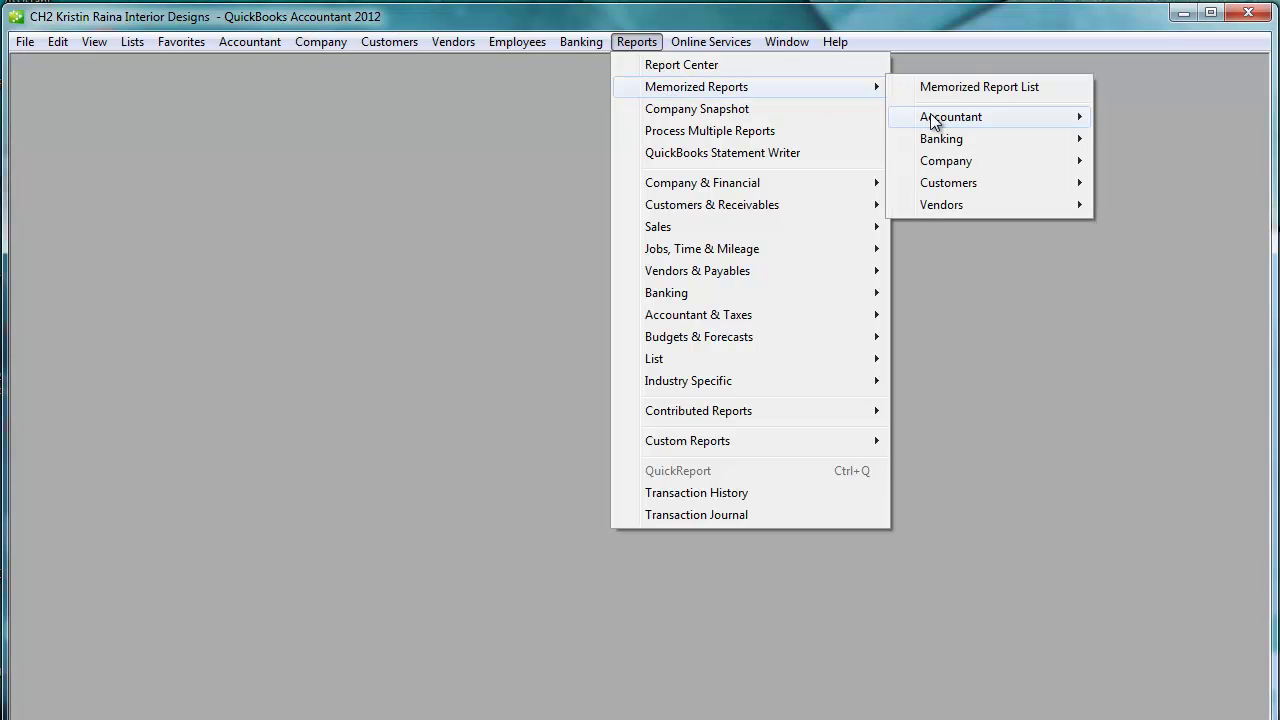
{"action": "mouse_move", "coordinate": [943, 125]}
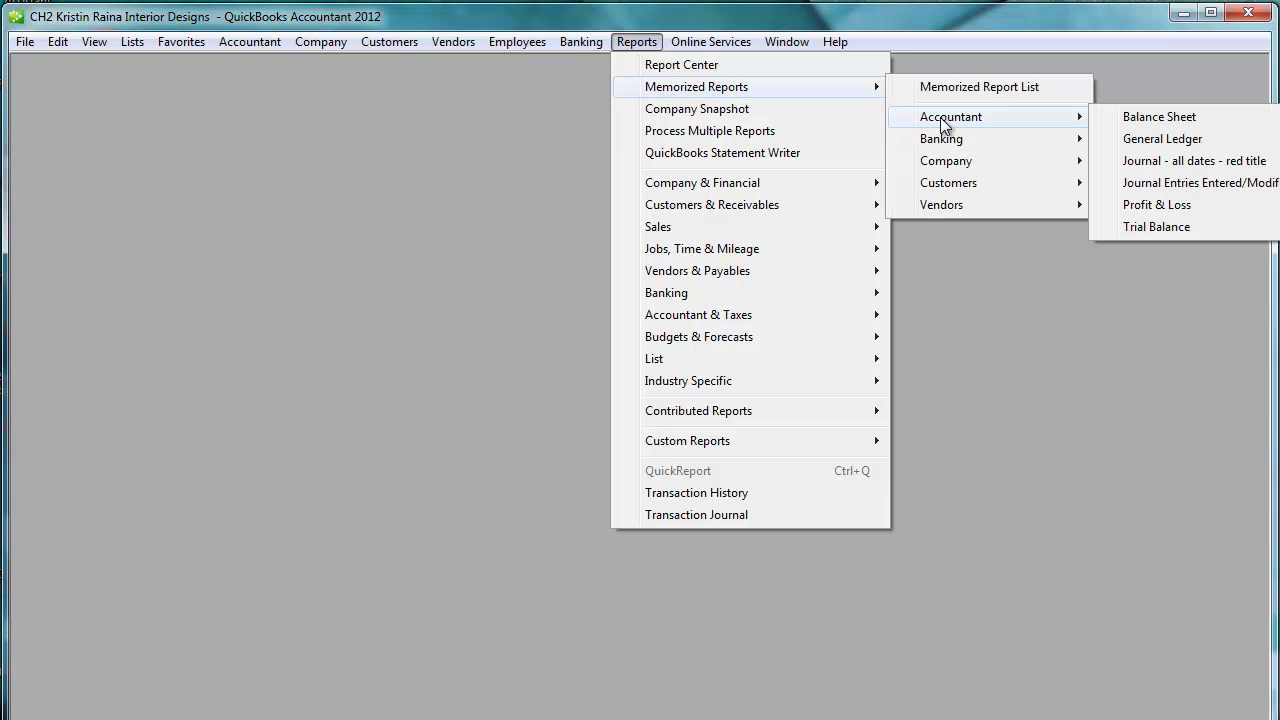
{"action": "left_click", "coordinate": [1159, 163]}
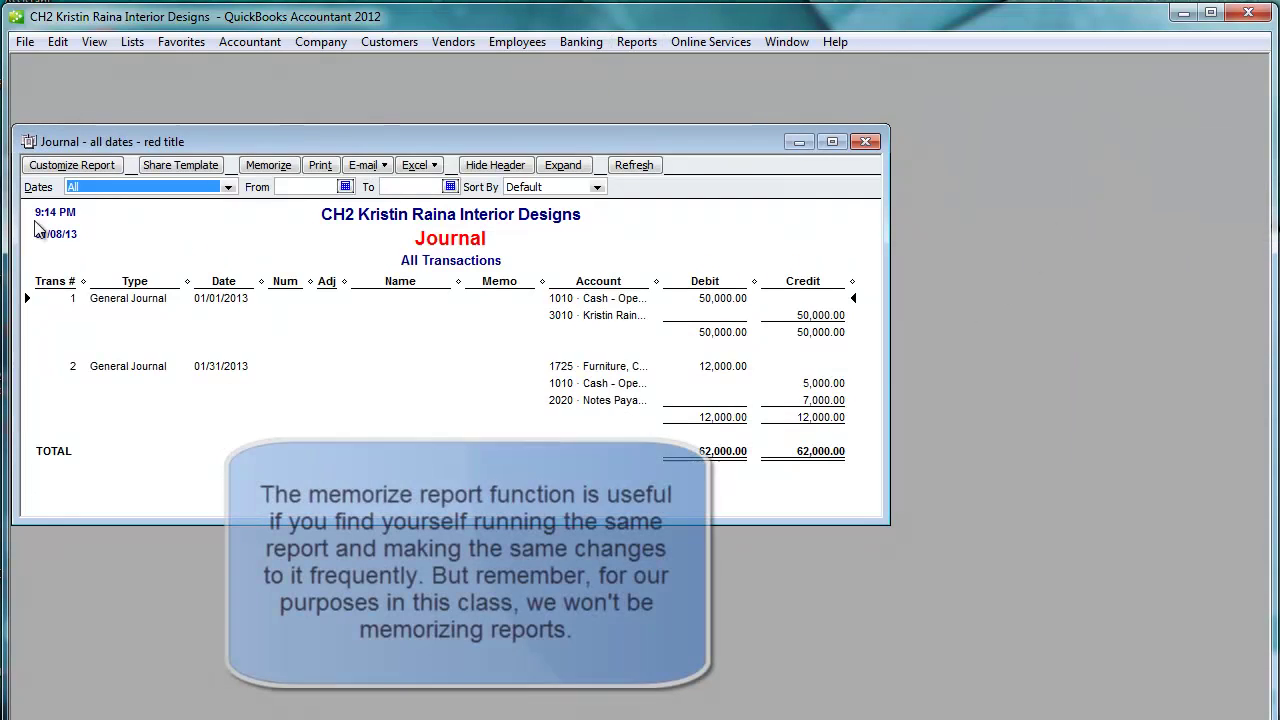